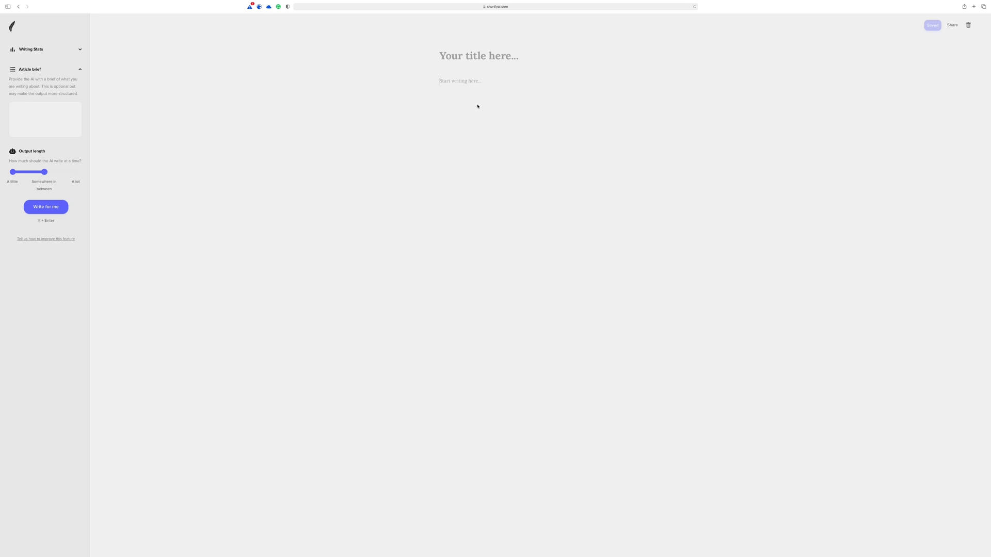
Zoom the editor page in one step and place the cursor in the Article brief box
{"action": "key", "text": "super+plus"}
{"action": "key", "text": "super+plus"}
{"action": "key", "text": "super+plus"}
{"action": "key", "text": "super+plus"}
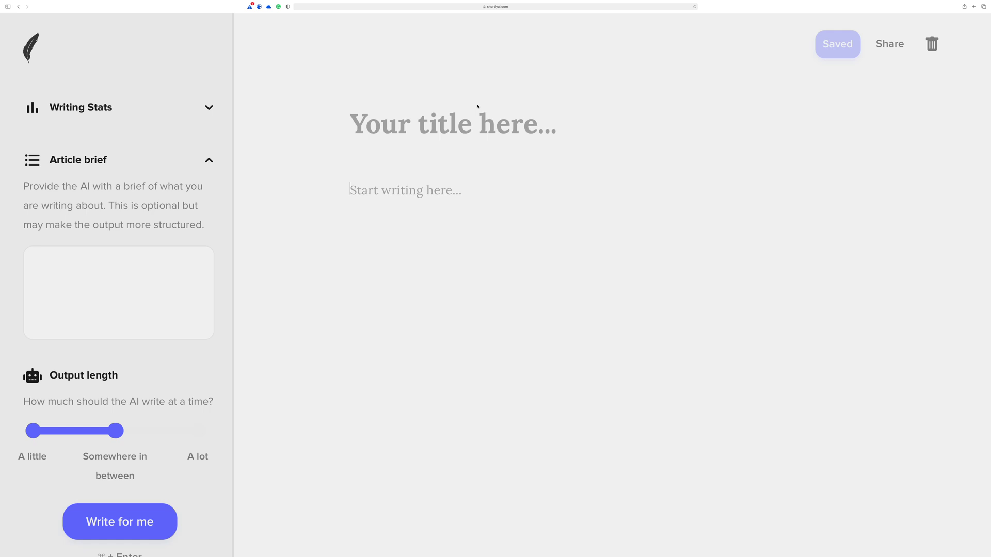
{"action": "key", "text": "super+minus"}
{"action": "key", "text": "super+plus"}
{"action": "left_click", "coordinate": [159, 255]}
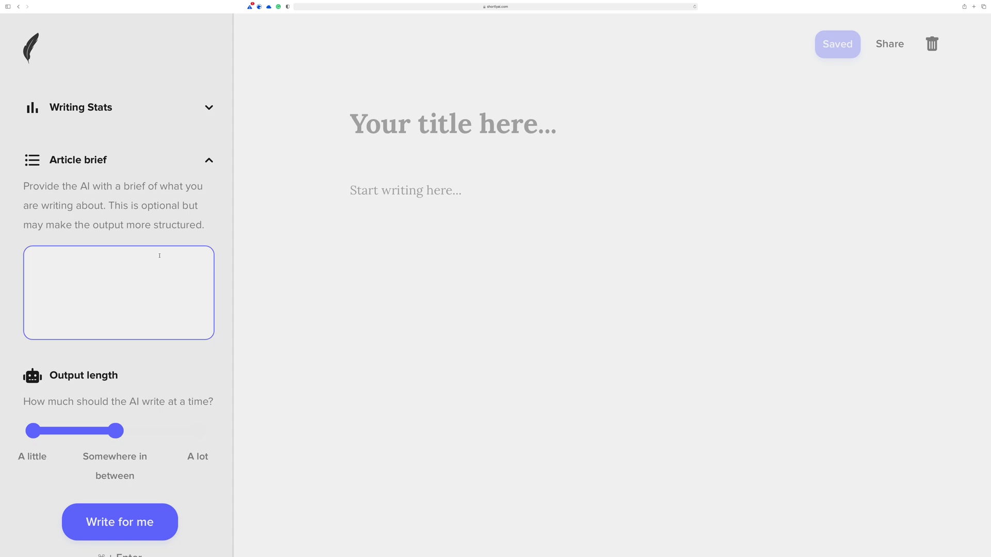
Enter the brief 'Please give me ideas for topics to write about Tokyo, Japan.' and have the AI write from it
{"action": "type", "text": "Pl"}
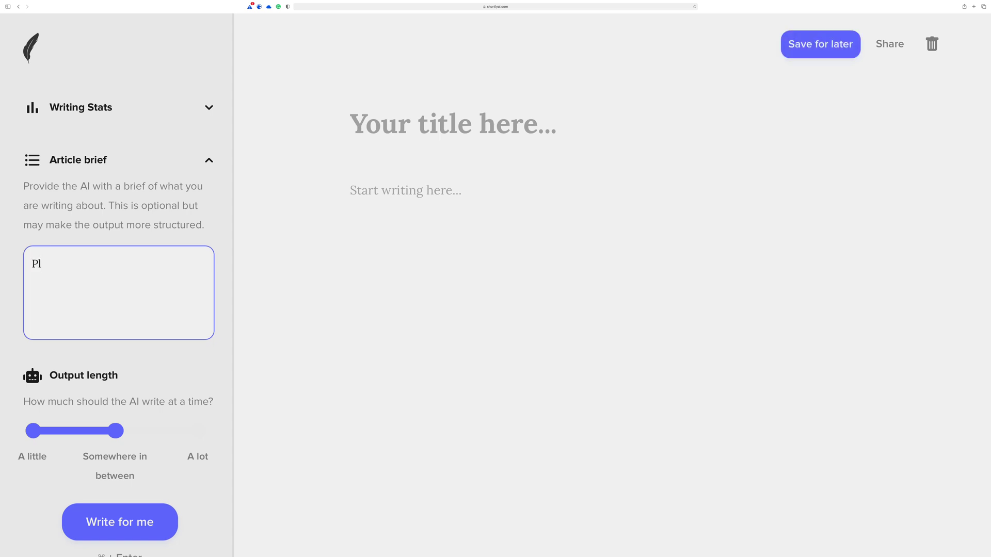
{"action": "type", "text": "ease give me ideas for topics "}
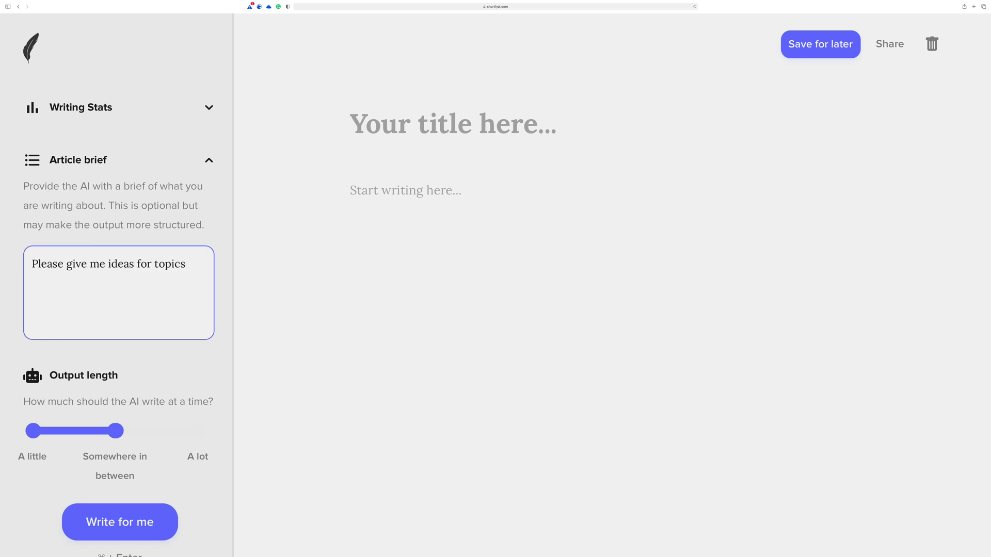
{"action": "type", "text": "to write about Tokyo, Japan."}
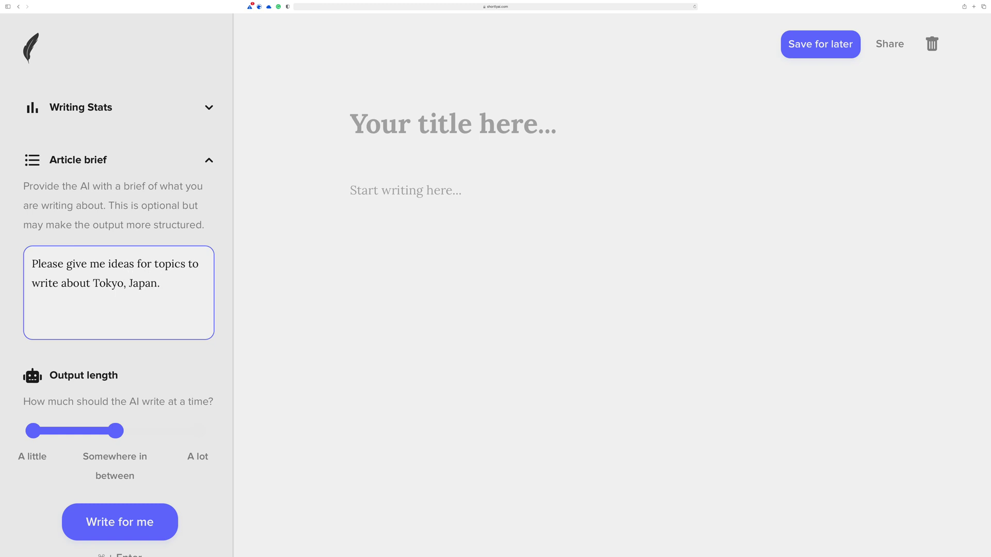
{"action": "left_click", "coordinate": [389, 192]}
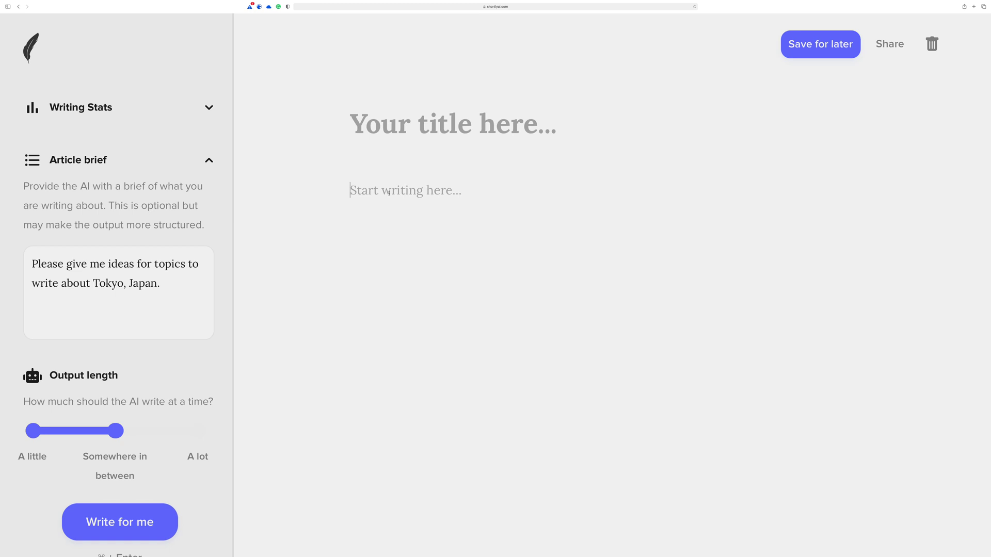
{"action": "left_click", "coordinate": [139, 526]}
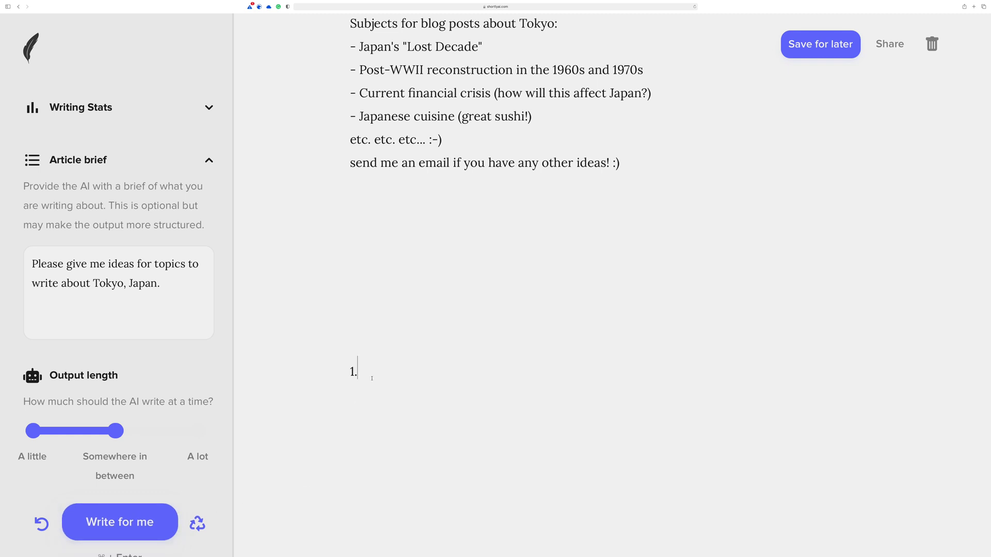
Delete the blank lines, the stray '1.' marker, and the 'etc.' and e-mail sign-off lines
{"action": "left_click_drag", "start_coordinate": [372, 376], "coordinate": [325, 199]}
{"action": "key", "text": "BackSpace"}
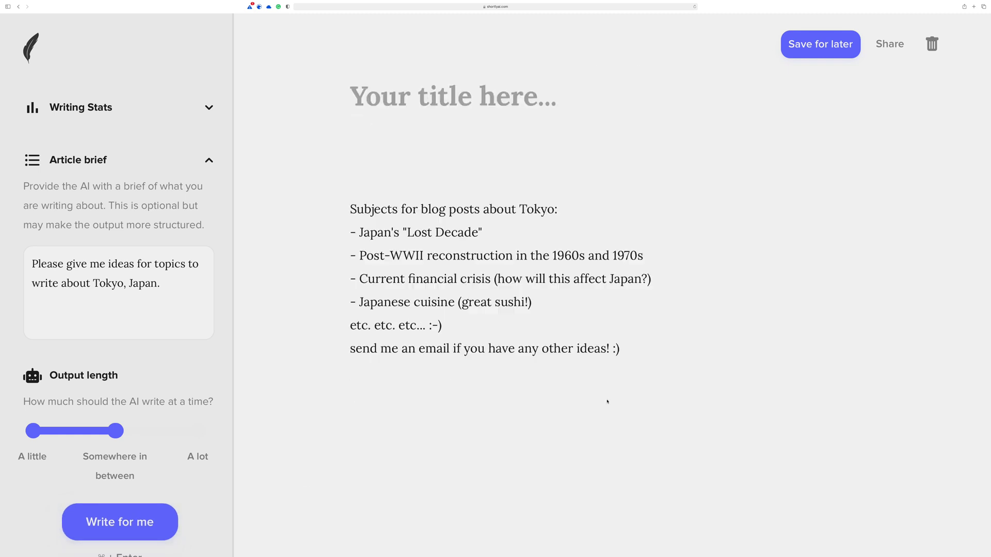
{"action": "left_click_drag", "start_coordinate": [621, 348], "coordinate": [315, 330]}
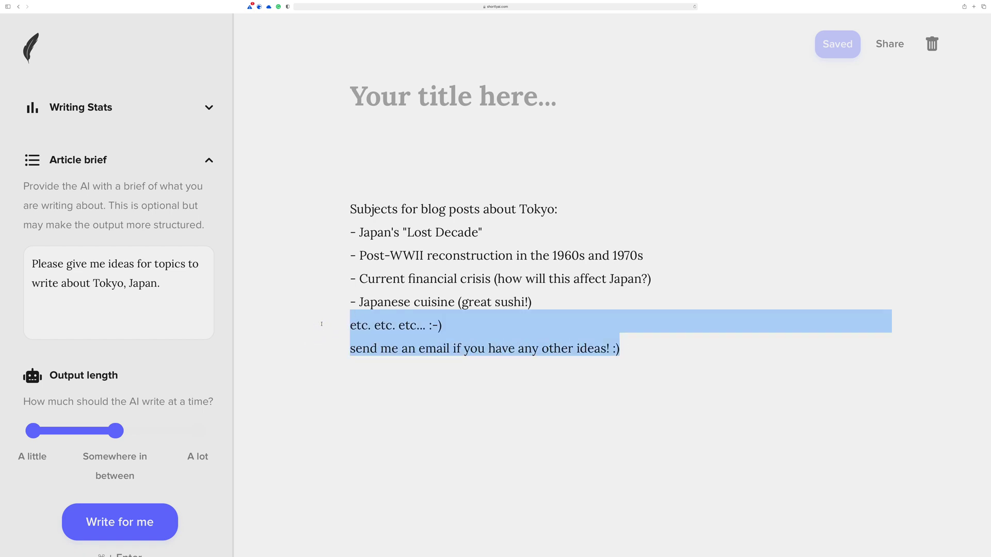
{"action": "key", "text": "BackSpace"}
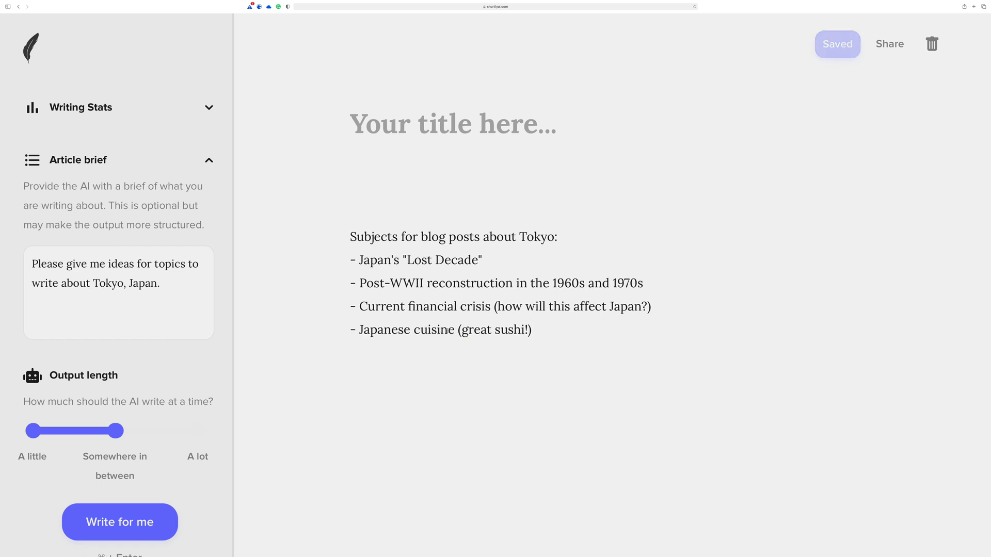
Review the topics by highlighting the sushi aside, 'Lost Decade', cuisine line and blog-posts heading
{"action": "left_click_drag", "start_coordinate": [537, 330], "coordinate": [455, 331]}
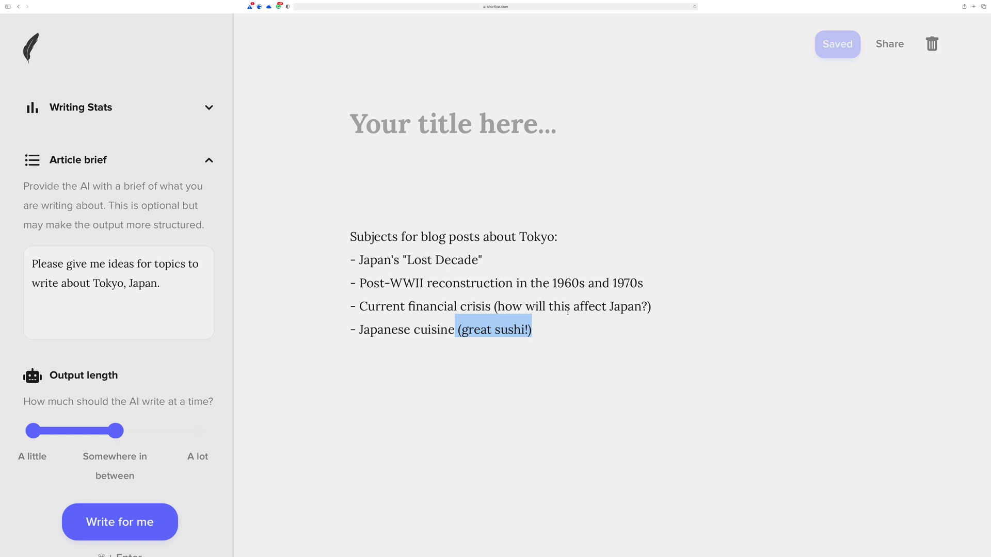
{"action": "left_click_drag", "start_coordinate": [481, 258], "coordinate": [402, 254]}
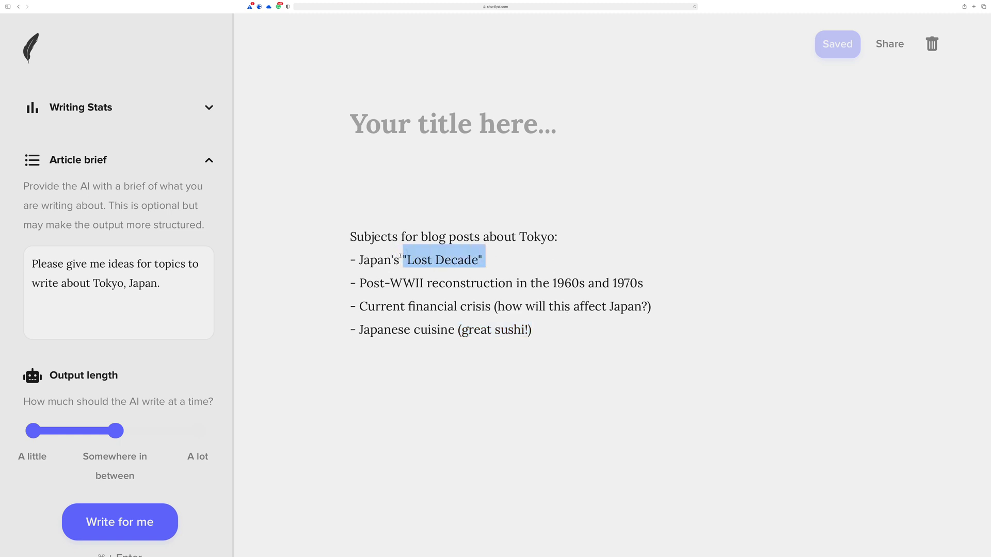
{"action": "left_click_drag", "start_coordinate": [542, 326], "coordinate": [358, 328]}
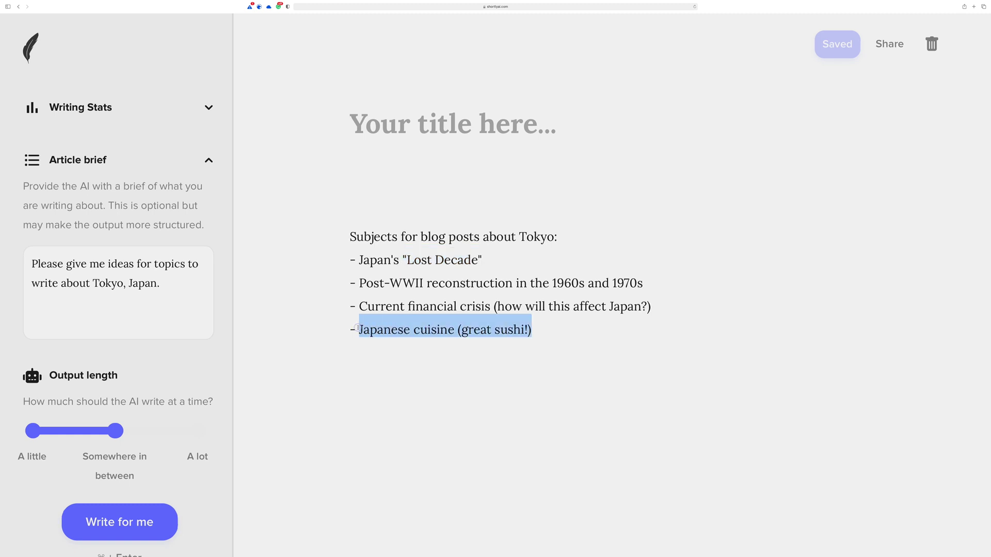
{"action": "left_click", "coordinate": [578, 327]}
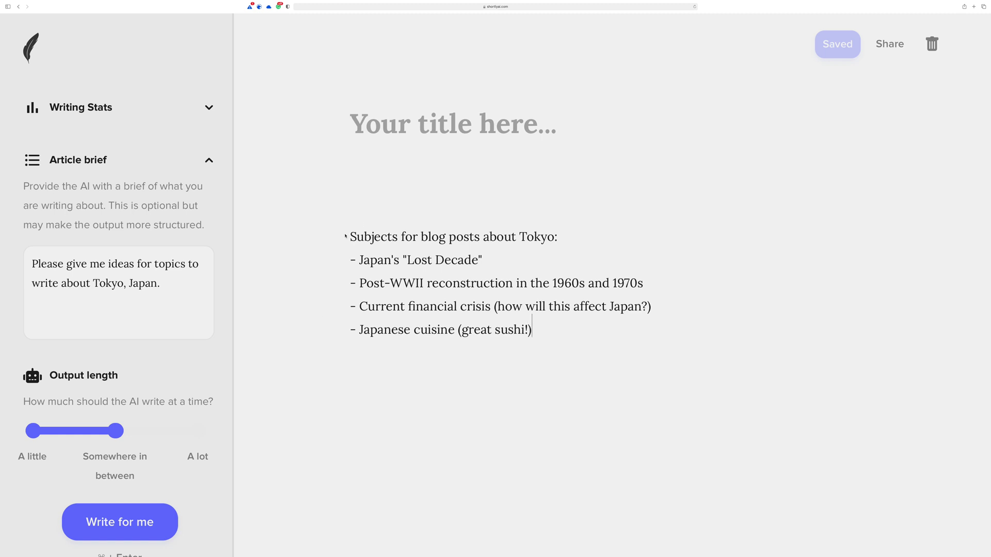
{"action": "left_click_drag", "start_coordinate": [350, 236], "coordinate": [560, 236]}
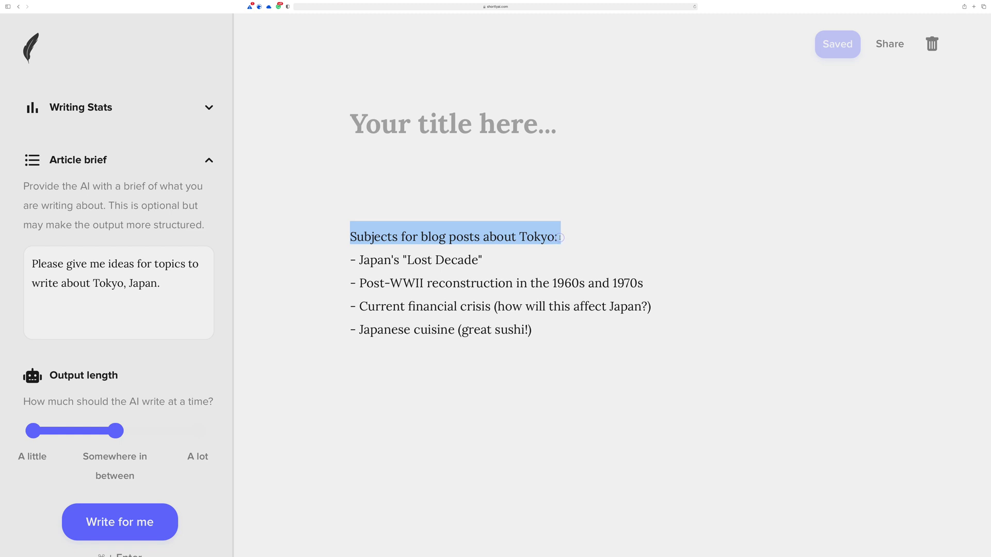
{"action": "left_click", "coordinate": [494, 209]}
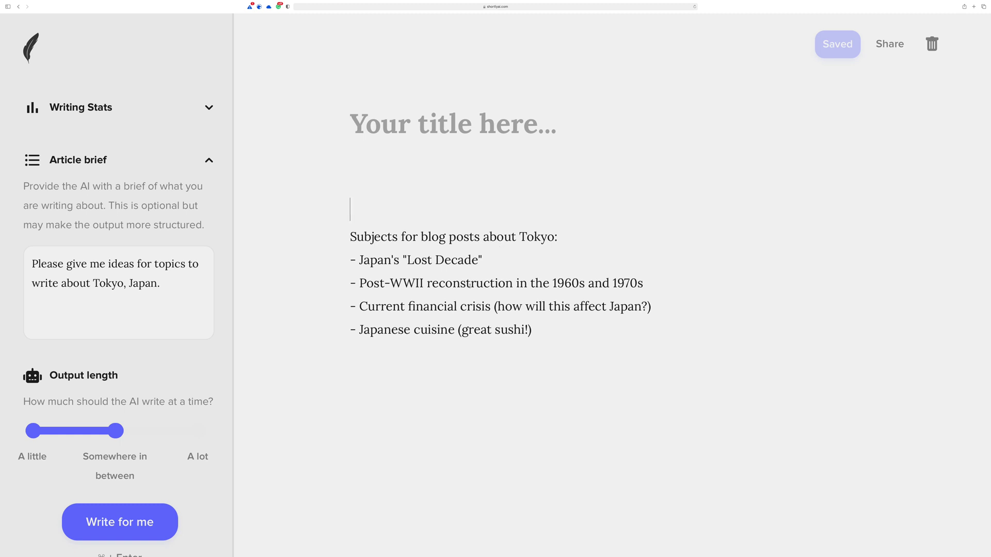
Reword the brief to ask for ideas about dining in Tokyo for tourists coming to Japan
{"action": "left_click", "coordinate": [488, 327]}
{"action": "left_click", "coordinate": [137, 265]}
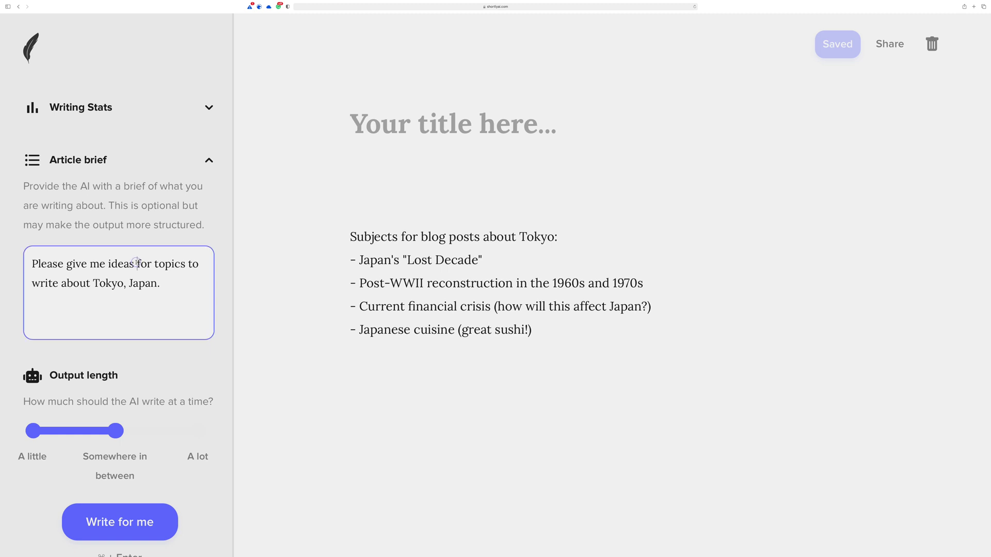
{"action": "type", "text": "about"}
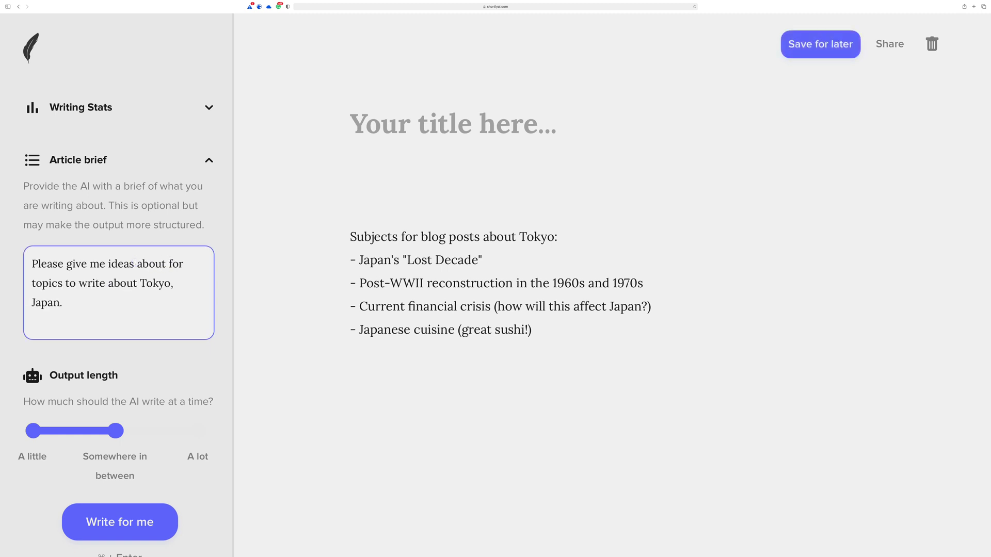
{"action": "type", "text": "dining in "}
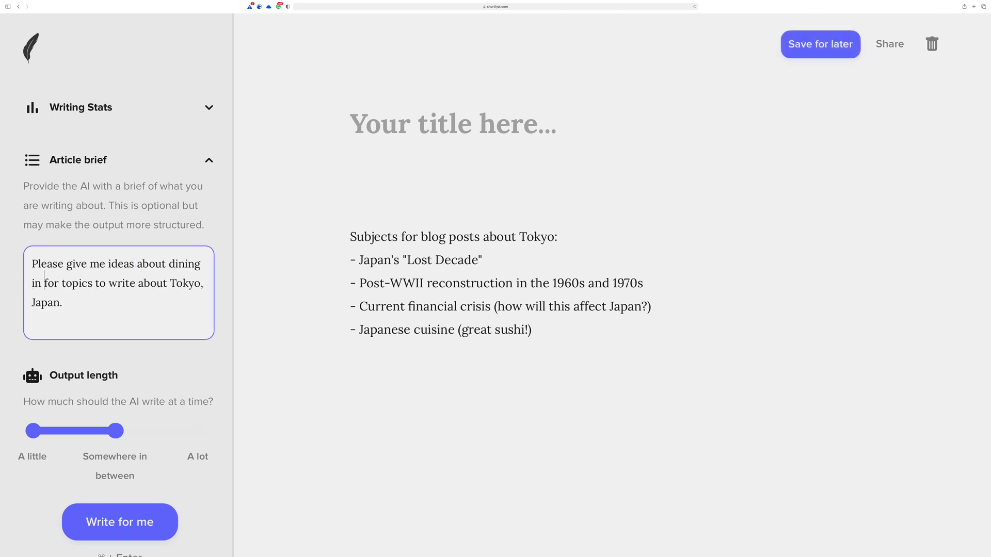
{"action": "type", "text": "Tokyo"}
{"action": "type", "text": " for "}
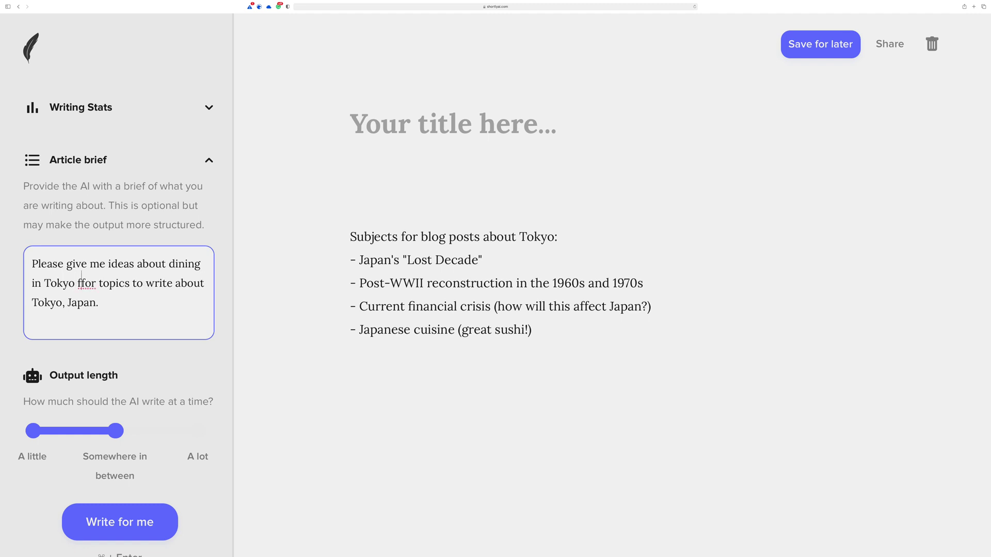
{"action": "type", "text": "tourists coming "}
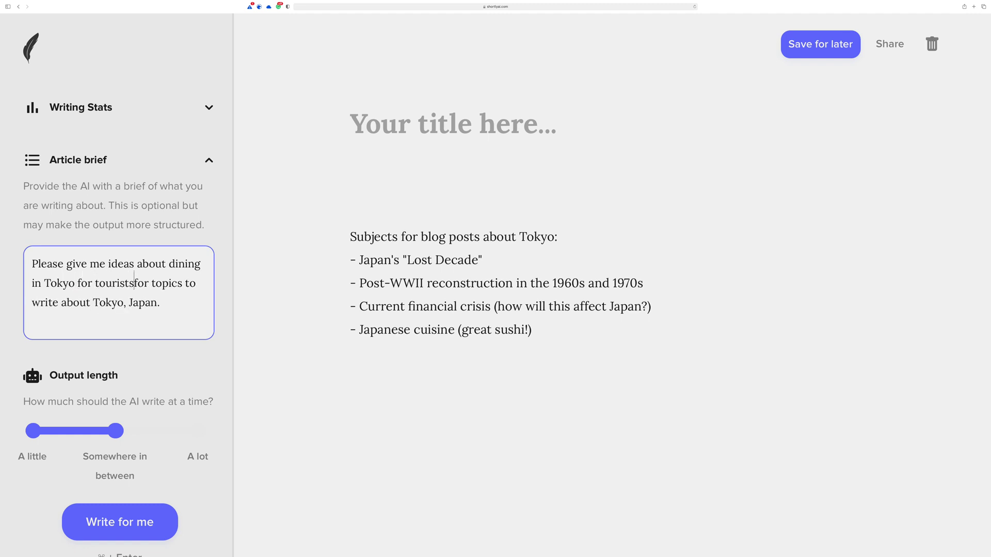
{"action": "type", "text": "to"}
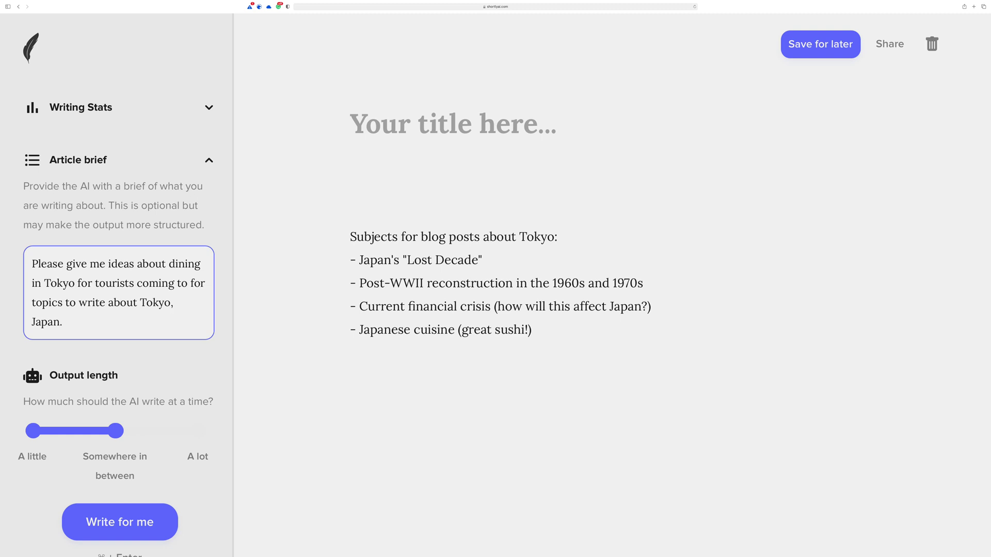
{"action": "key", "text": "Delete"}
{"action": "key", "text": "Delete"}
{"action": "key", "text": "Delete"}
{"action": "key", "text": "Delete"}
{"action": "key", "text": "Delete"}
{"action": "key", "text": "Delete"}
{"action": "key", "text": "Delete"}
{"action": "key", "text": "Delete"}
{"action": "key", "text": "Delete"}
{"action": "key", "text": "Delete"}
{"action": "key", "text": "Delete"}
{"action": "key", "text": "Delete"}
{"action": "key", "text": "Delete"}
{"action": "key", "text": "Delete"}
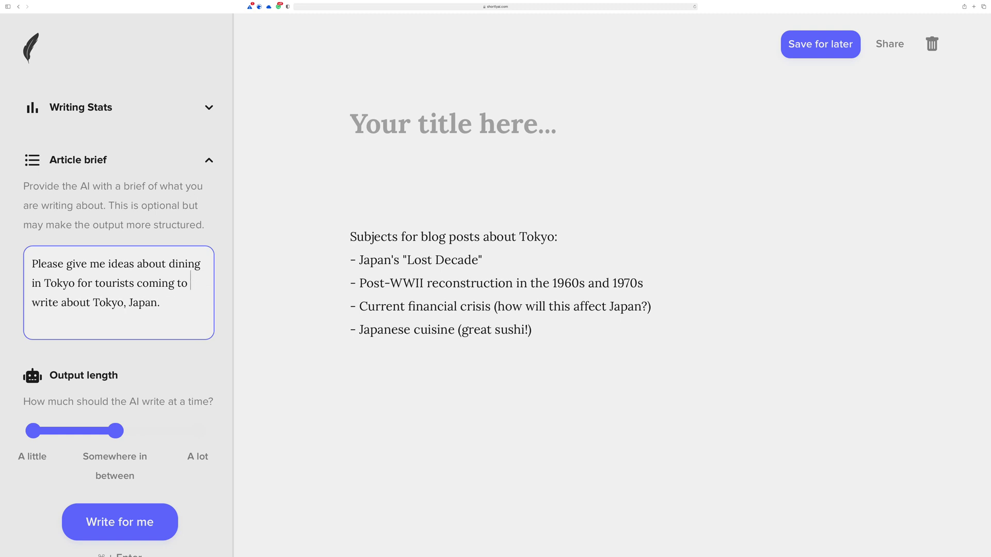
{"action": "key", "text": "Delete"}
{"action": "key", "text": "Delete"}
{"action": "key", "text": "Delete"}
{"action": "key", "text": "Delete"}
{"action": "key", "text": "Delete"}
{"action": "key", "text": "Delete"}
{"action": "key", "text": "Delete"}
{"action": "key", "text": "Delete"}
{"action": "key", "text": "Delete"}
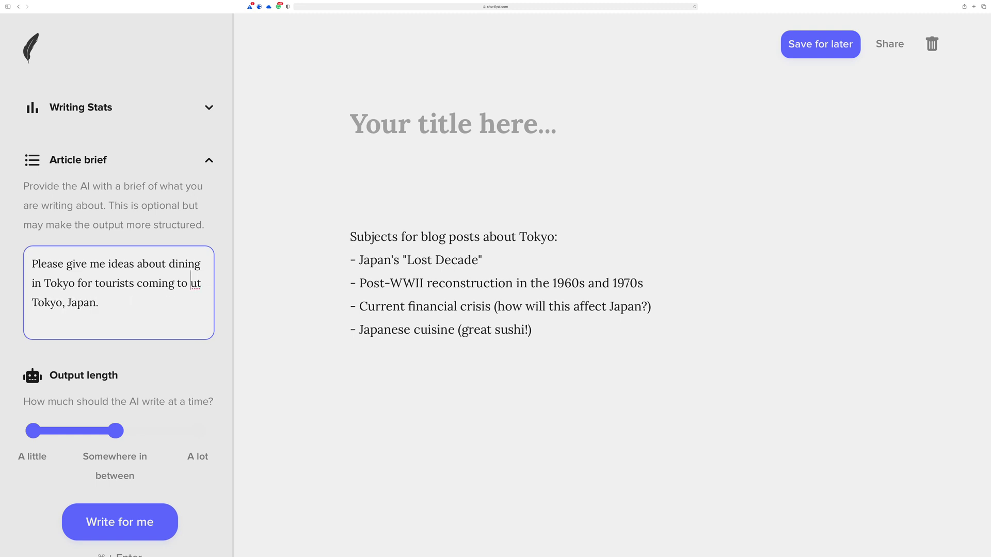
{"action": "key", "text": "Delete"}
{"action": "key", "text": "Delete"}
{"action": "key", "text": "Delete"}
{"action": "key", "text": "Delete"}
{"action": "key", "text": "Delete"}
{"action": "key", "text": "Delete"}
{"action": "key", "text": "Delete"}
{"action": "key", "text": "Delete"}
{"action": "key", "text": "Delete"}
Insert 'with large families and small children' after 'tourists' in the brief
{"action": "left_click", "coordinate": [98, 300]}
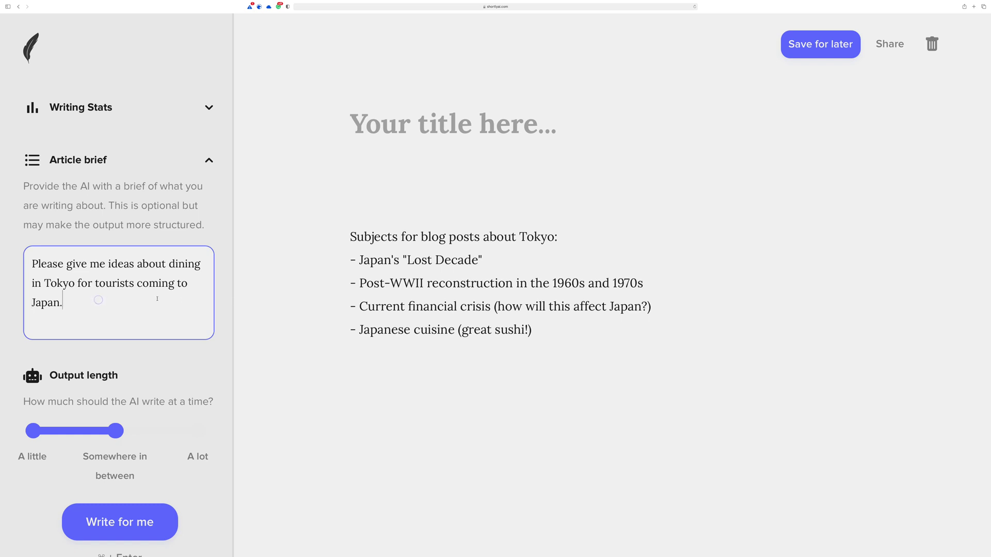
{"action": "left_click", "coordinate": [134, 282]}
{"action": "type", "text": "with large f"}
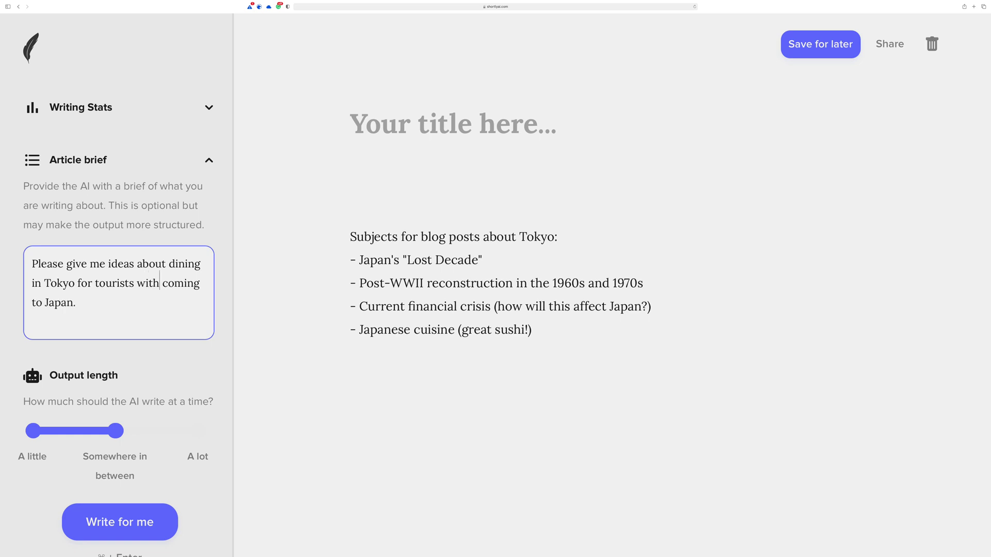
{"action": "type", "text": "amilies and smal"}
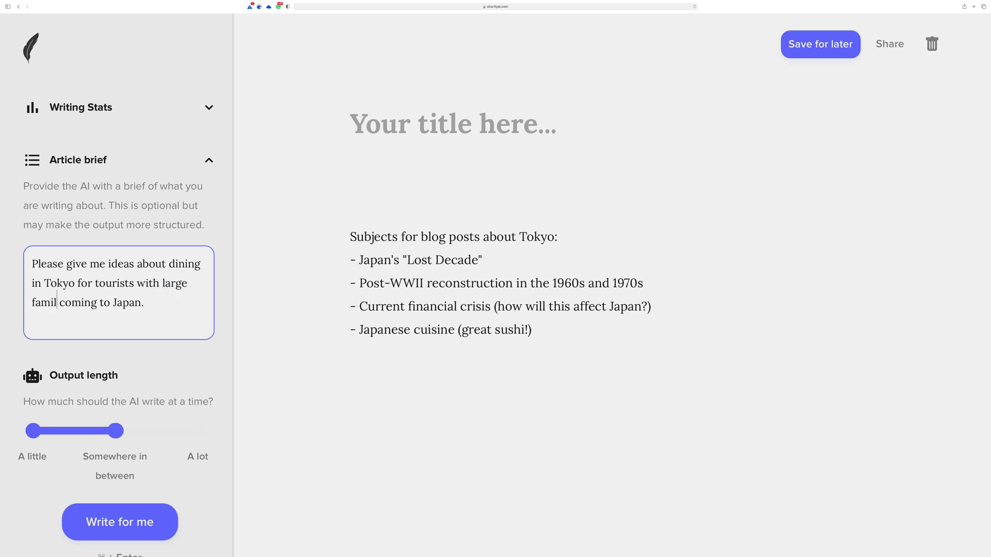
{"action": "type", "text": "l childre"}
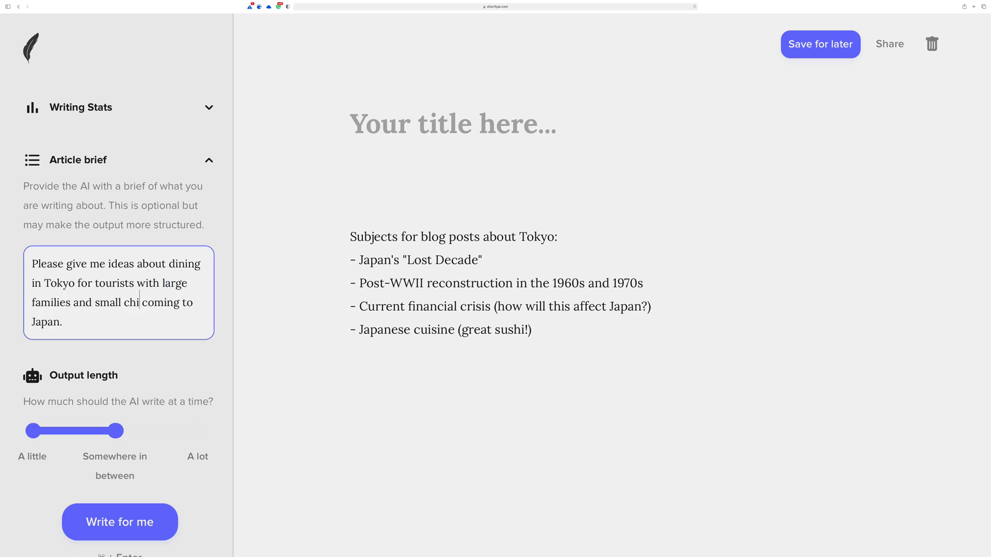
{"action": "type", "text": "n"}
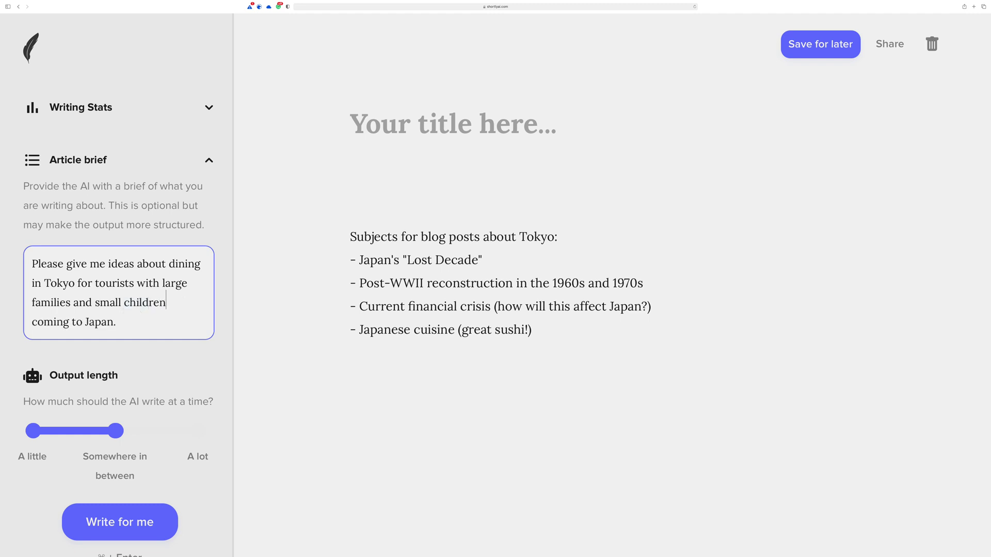
Replace the old topic list with AI-generated dining text, then highlight 'etiquette rules'
{"action": "left_click_drag", "start_coordinate": [550, 332], "coordinate": [245, 188]}
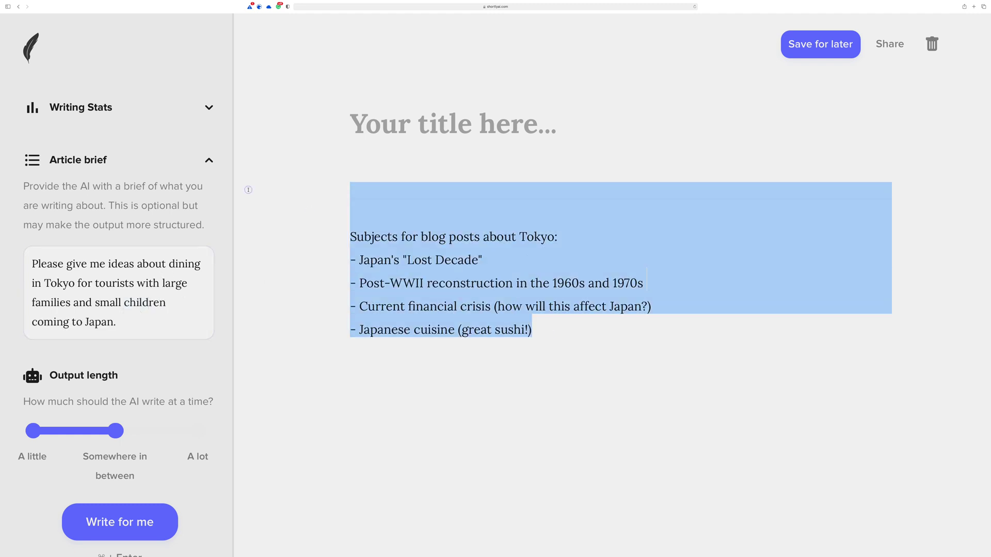
{"action": "key", "text": "BackSpace"}
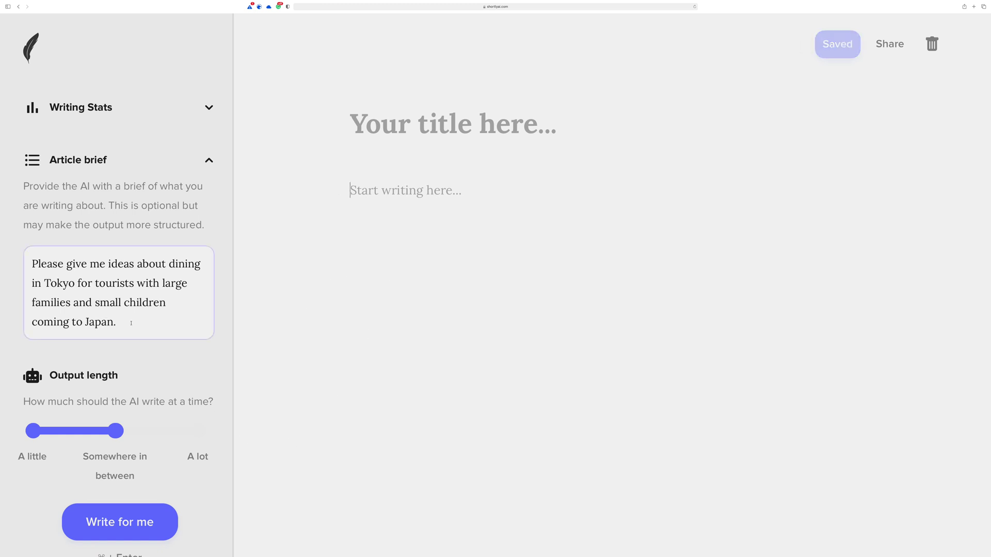
{"action": "left_click_drag", "start_coordinate": [133, 321], "coordinate": [32, 263]}
{"action": "left_click", "coordinate": [134, 532]}
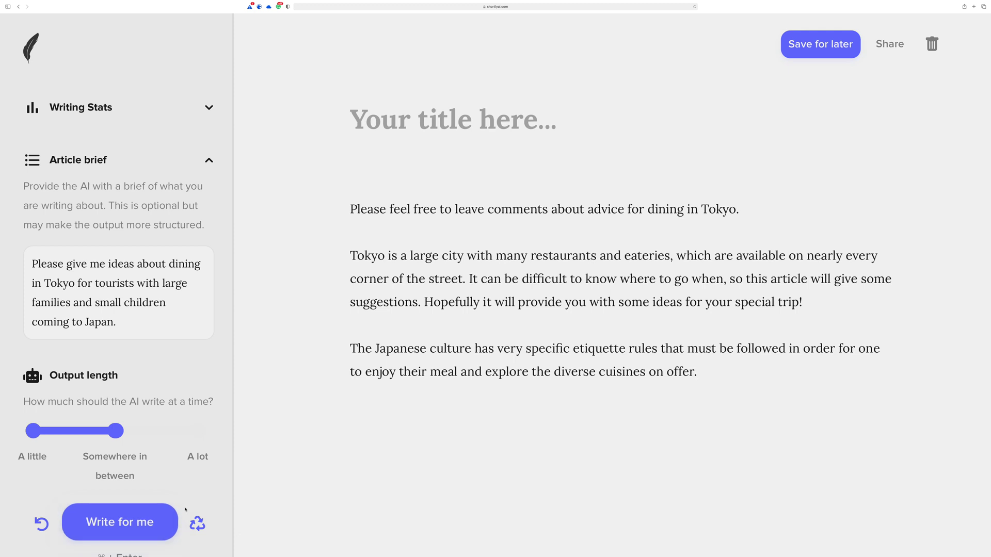
{"action": "left_click_drag", "start_coordinate": [573, 349], "coordinate": [654, 355]}
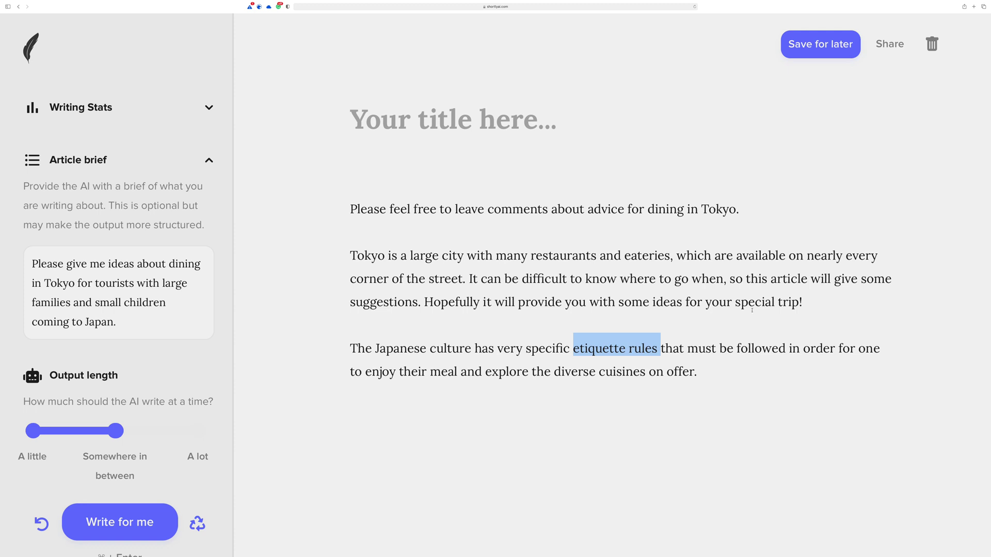
Insert 'a list of' after 'me' in the article brief
{"action": "left_click", "coordinate": [55, 263]}
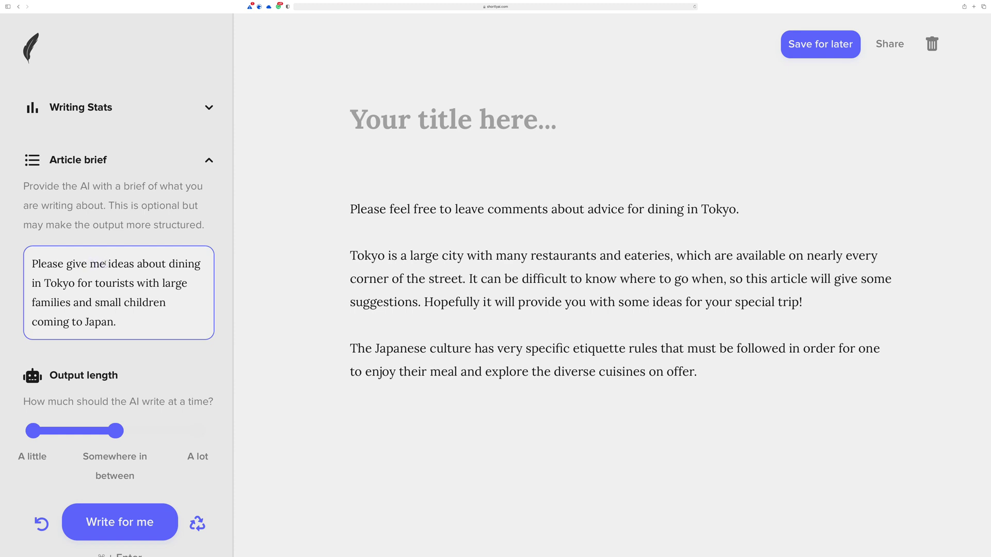
{"action": "left_click", "coordinate": [105, 264]}
{"action": "type", "text": "a l"}
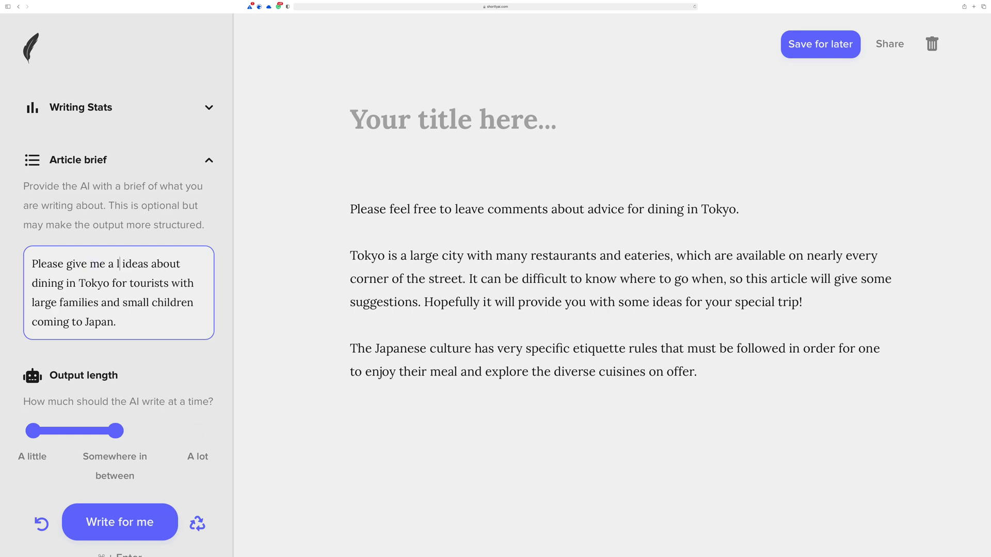
{"action": "type", "text": "ist of"}
Clear all body text and have the AI write a fresh draft from the brief
{"action": "left_click", "coordinate": [372, 264]}
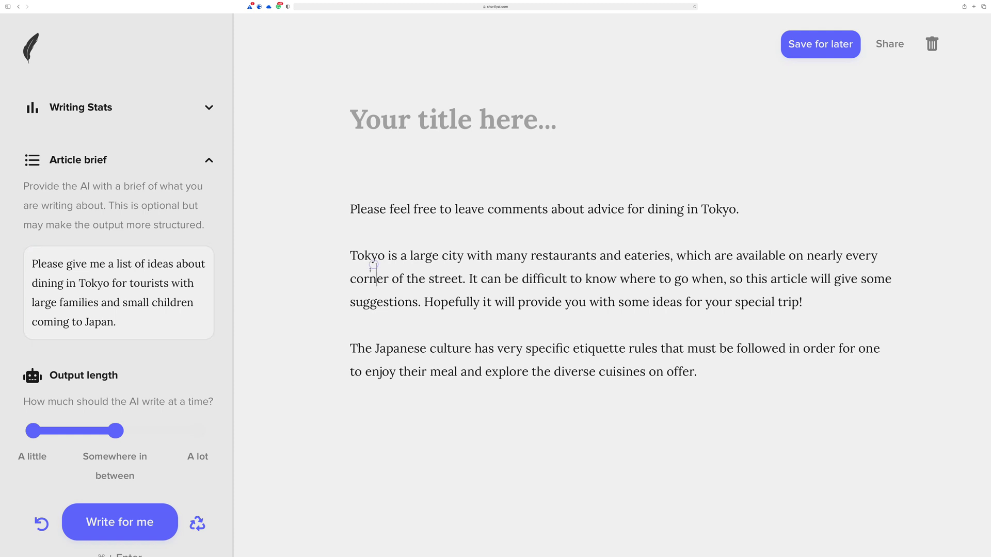
{"action": "key", "text": "super+a"}
{"action": "key", "text": "BackSpace"}
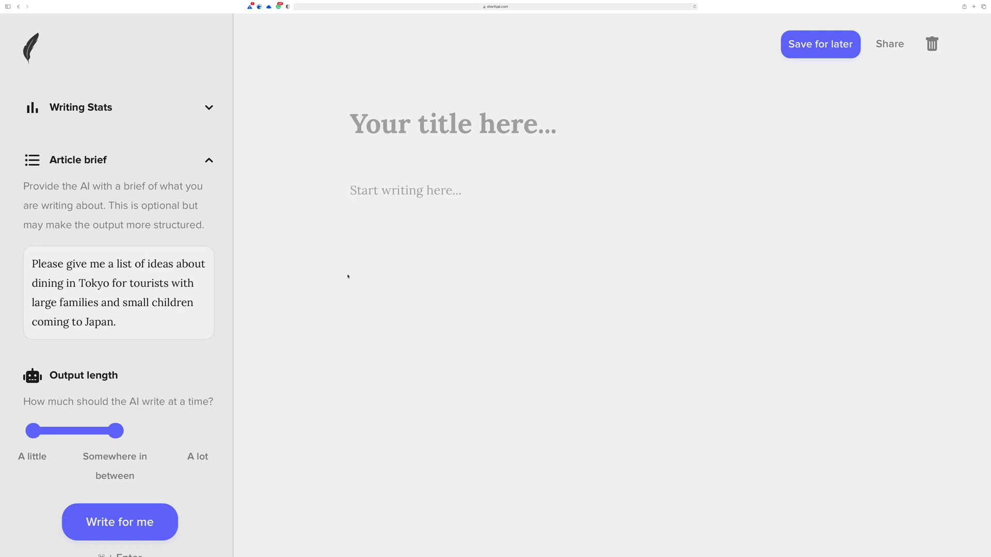
{"action": "left_click", "coordinate": [142, 524]}
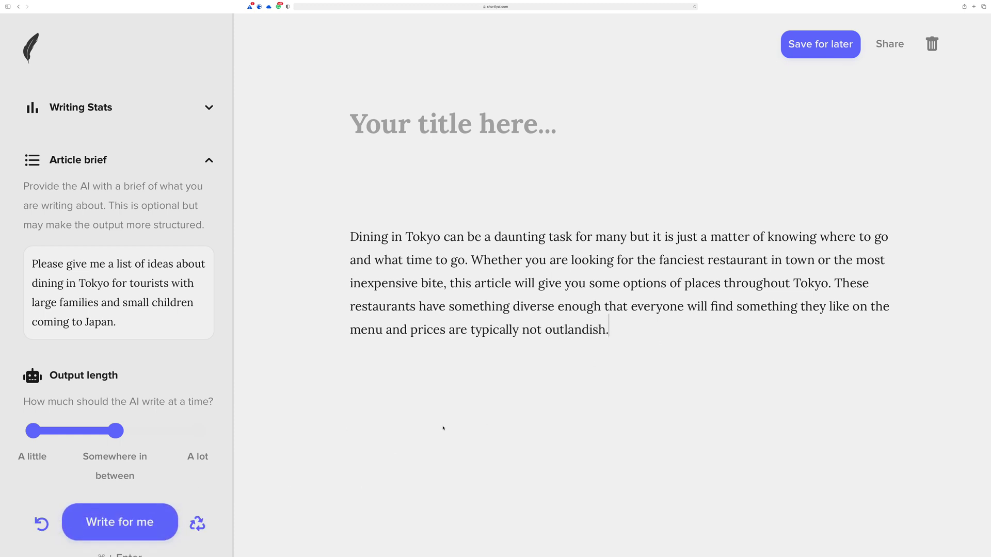
Start a dash-led line below the intro and let the AI continue the article
{"action": "key", "text": "Return"}
{"action": "type", "text": "-"}
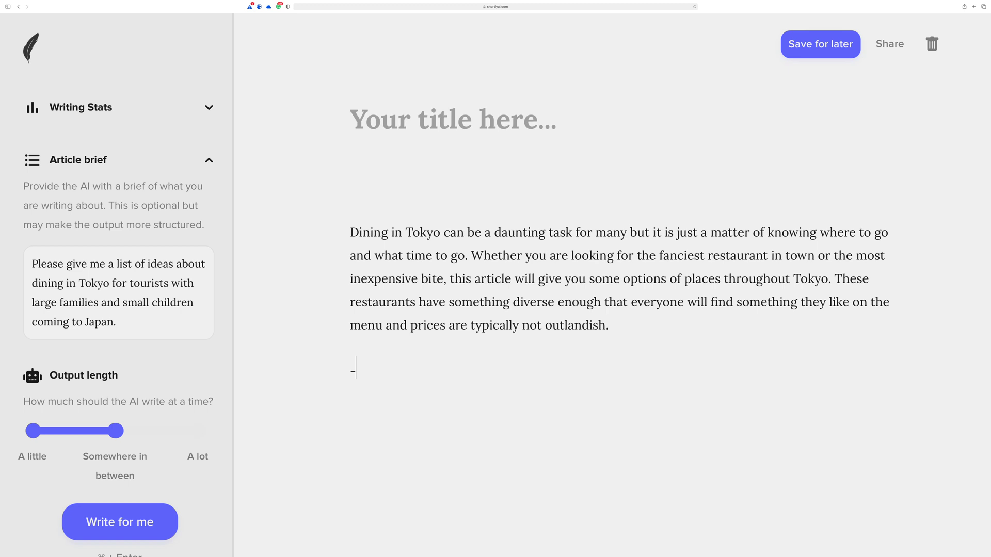
{"action": "key", "text": "super+Return"}
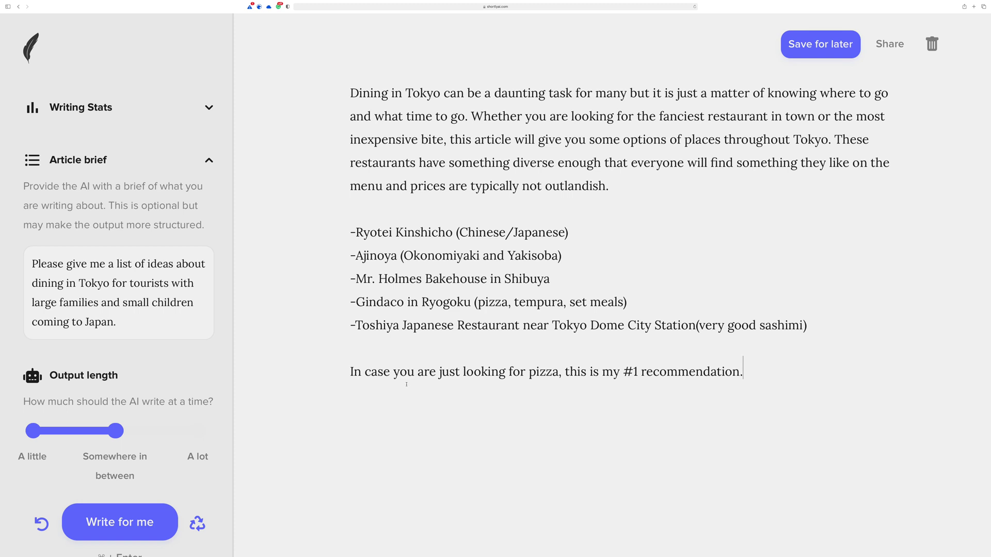
Select the five restaurant lines, then the whole article text
{"action": "left_click", "coordinate": [146, 301]}
{"action": "left_click", "coordinate": [294, 283]}
{"action": "left_click_drag", "start_coordinate": [807, 325], "coordinate": [309, 231]}
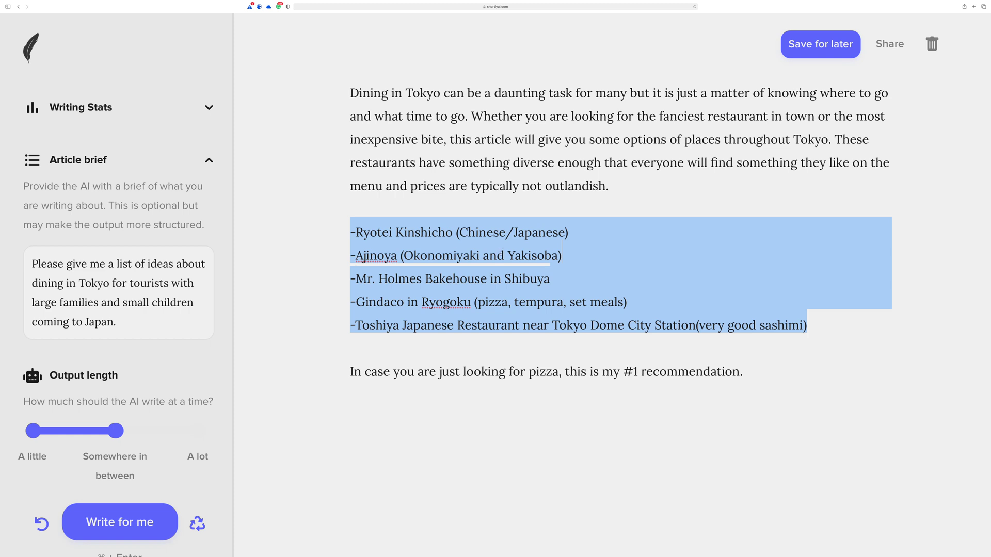
{"action": "left_click_drag", "start_coordinate": [744, 372], "coordinate": [335, 75]}
Delete the article and change the brief to 'Please give me ideas for topics to write about Tokyo, Japan.'
{"action": "scroll", "coordinate": [584, 391], "scroll_direction": "up", "scroll_amount": 1}
{"action": "key", "text": "BackSpace"}
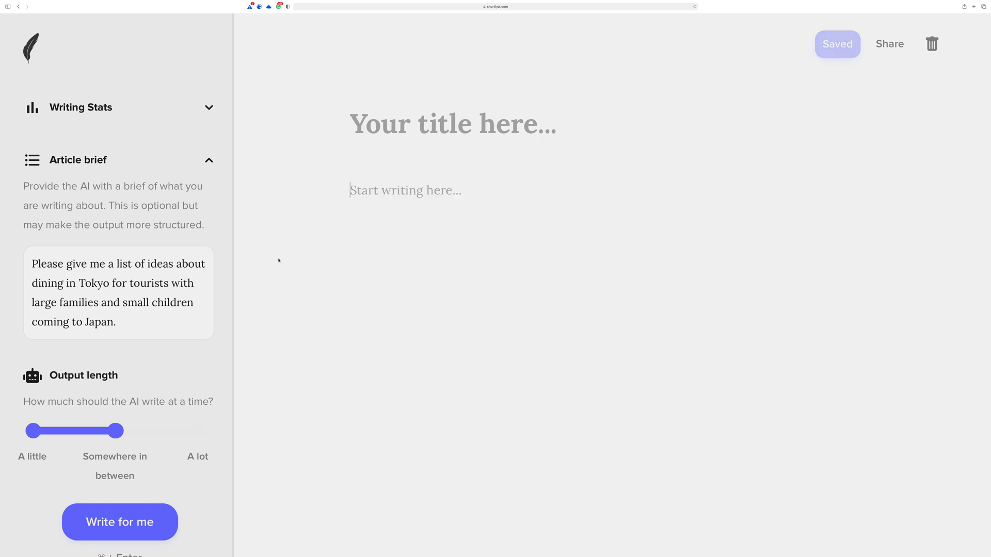
{"action": "triple_click", "coordinate": [153, 281]}
{"action": "type", "text": "P"}
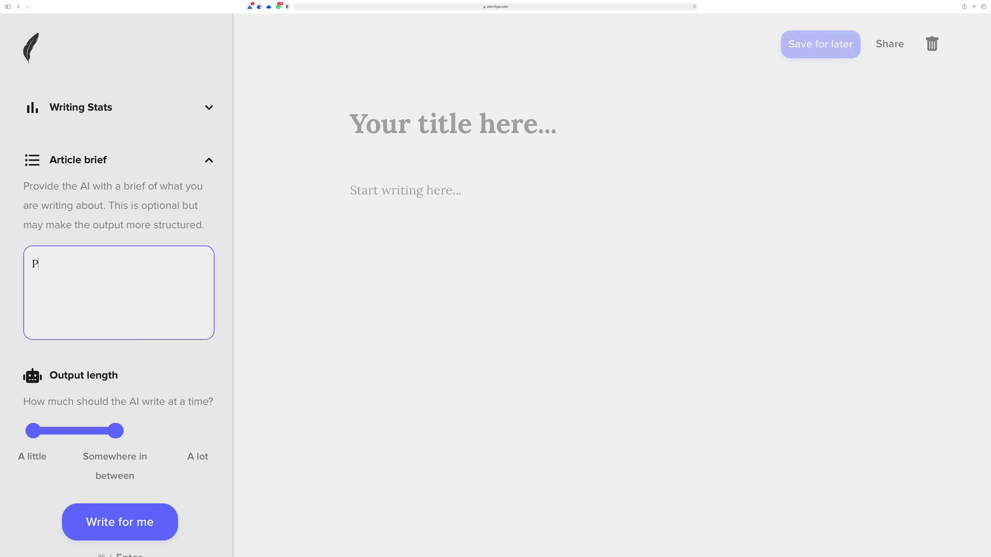
{"action": "type", "text": "lease give me "}
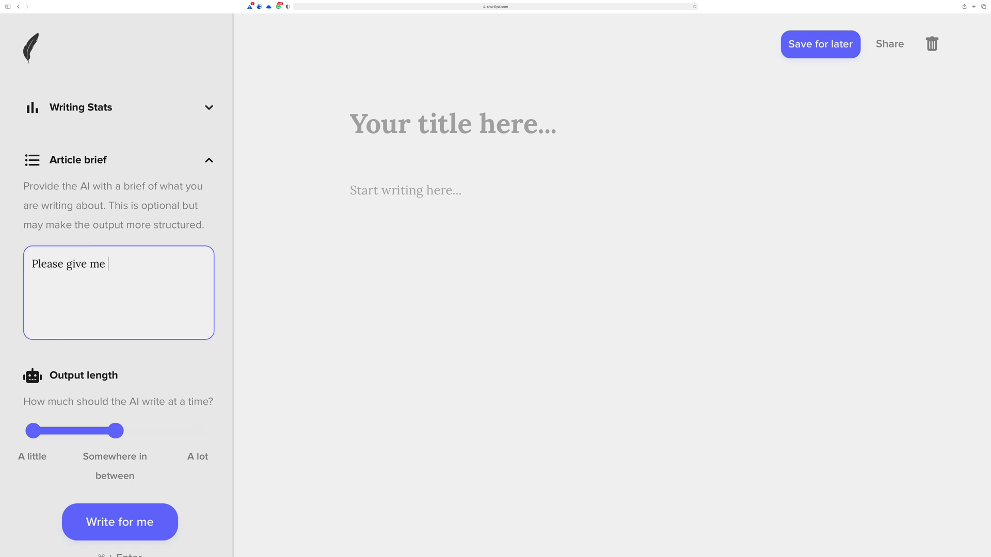
{"action": "type", "text": "ideas for topics to write abou"}
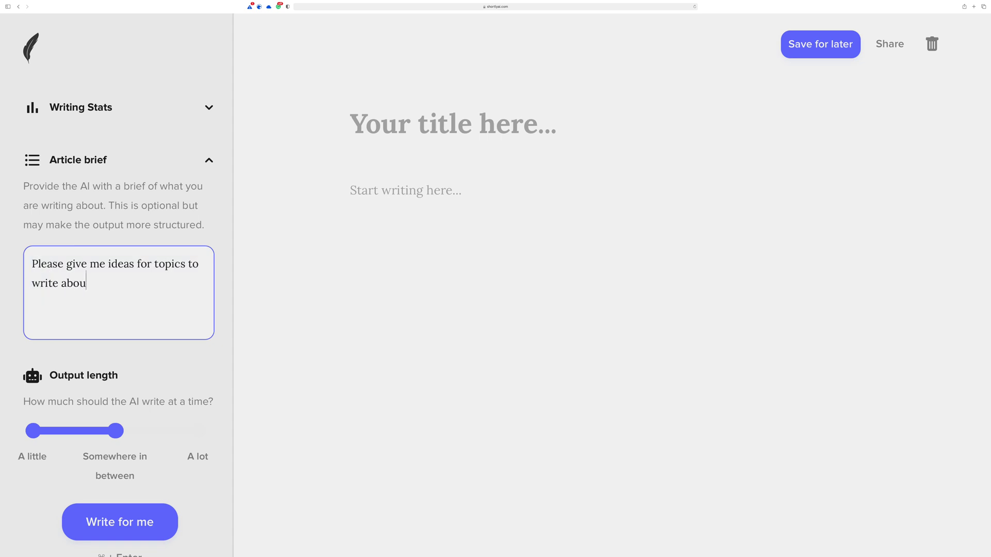
{"action": "type", "text": "t Tokyo, Japan."}
Type the opener 'I find it difficult to think of topics to write about Tokyo.' and start a new line
{"action": "left_click", "coordinate": [395, 181]}
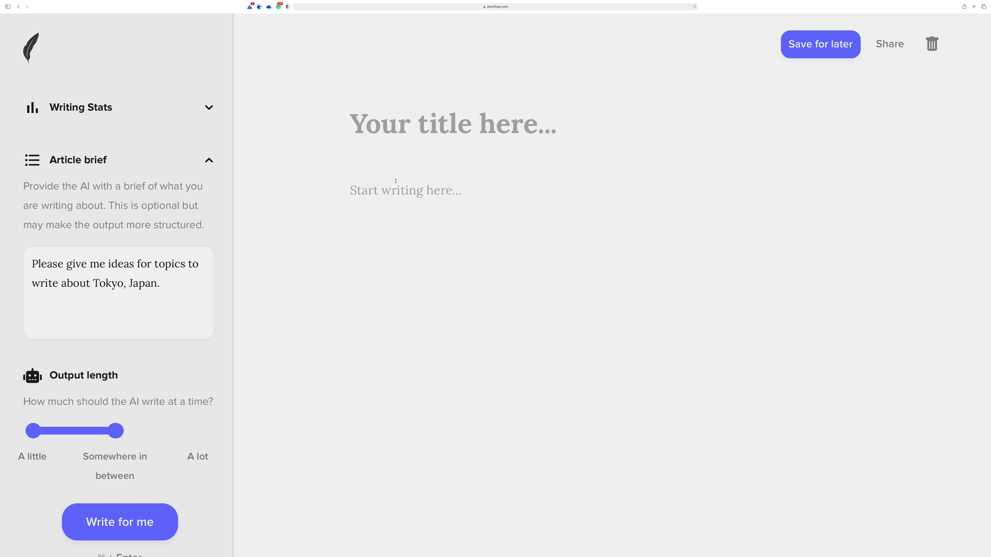
{"action": "type", "text": "I find it difficul"}
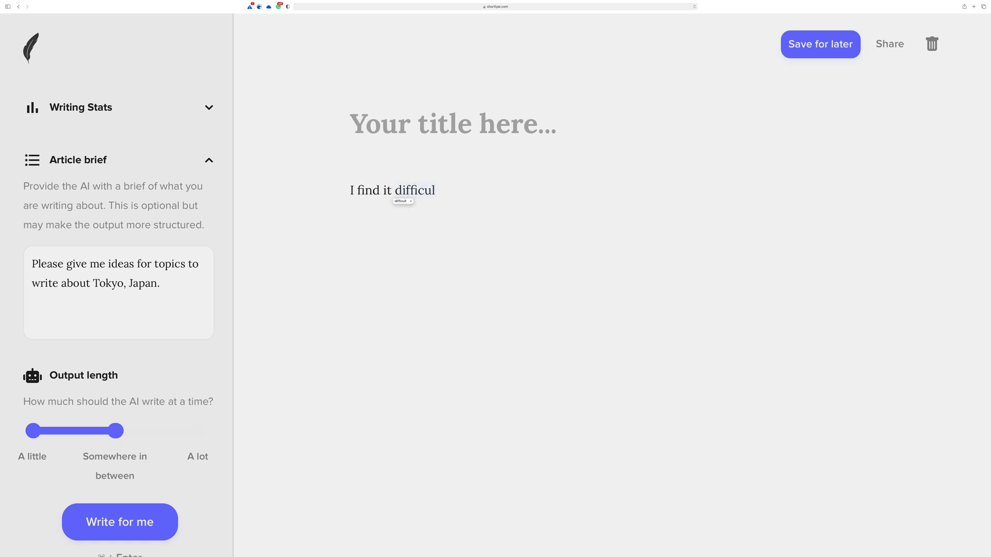
{"action": "type", "text": "t ti th"}
{"action": "key", "text": "BackSpace"}
{"action": "key", "text": "BackSpace"}
{"action": "key", "text": "BackSpace"}
{"action": "key", "text": "BackSpace"}
{"action": "type", "text": "o think of topics "}
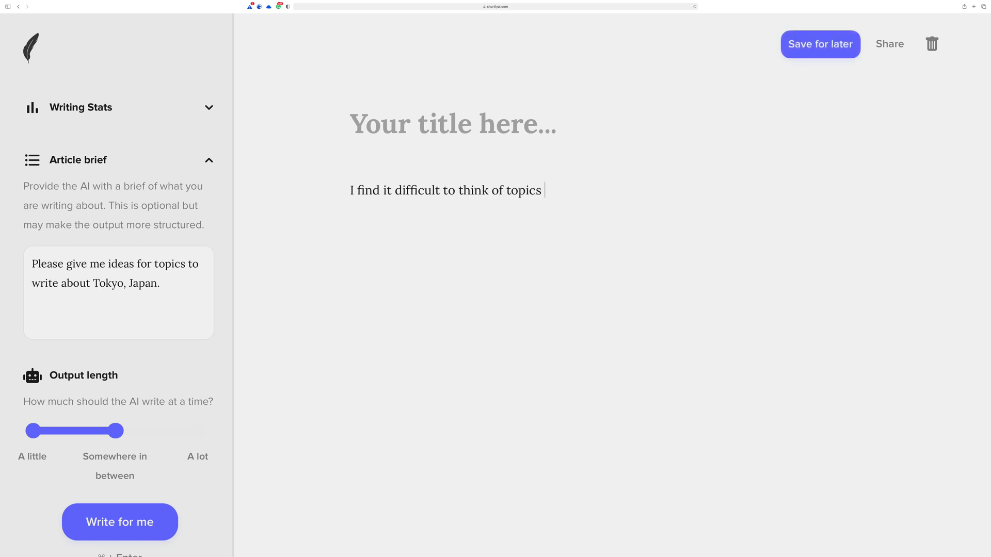
{"action": "type", "text": "to write about TOkoy"}
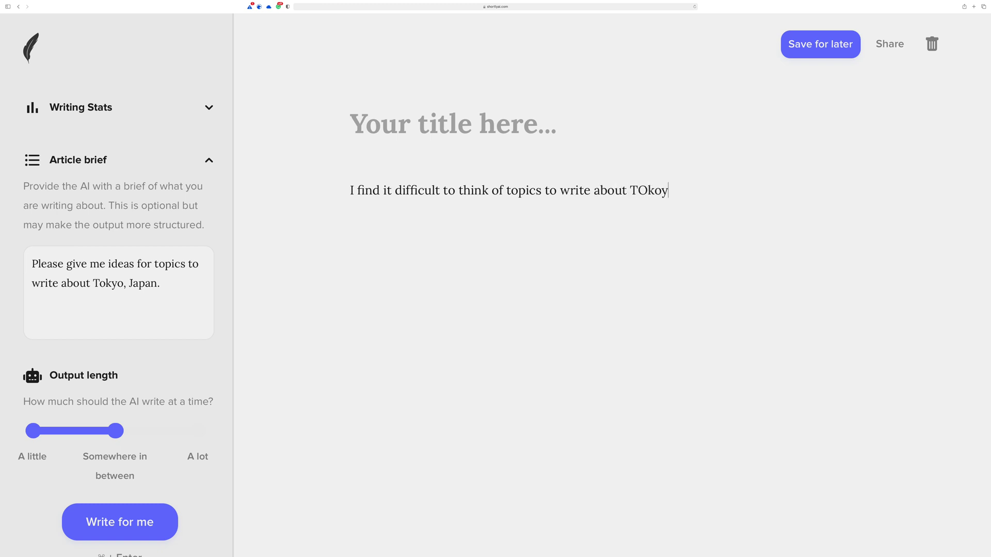
{"action": "type", "text": "."}
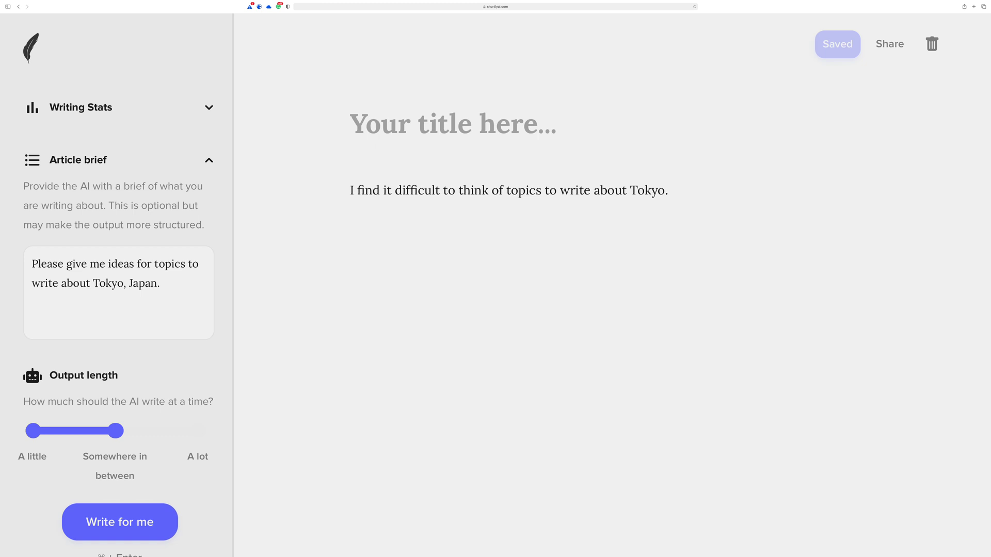
{"action": "key", "text": "Return"}
{"action": "left_click", "coordinate": [110, 513]}
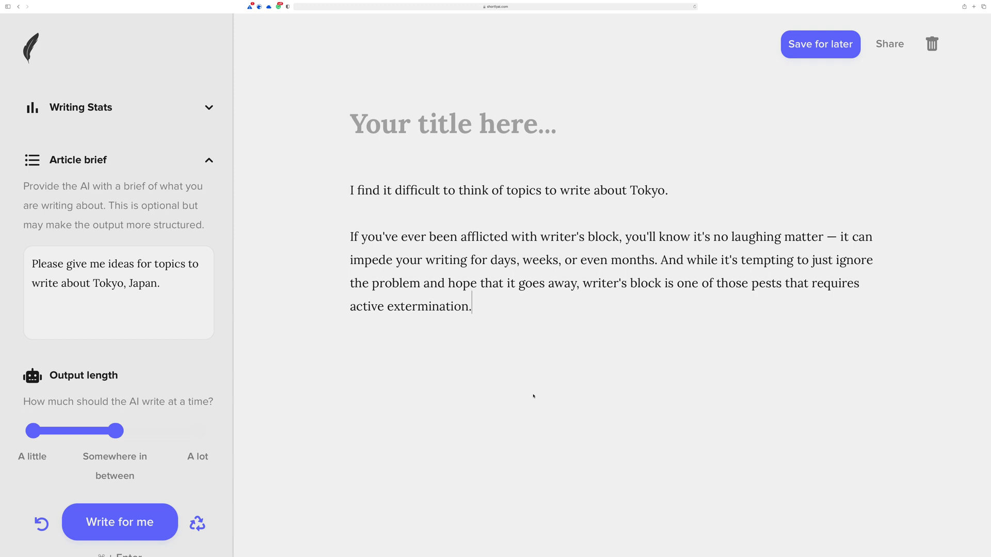
{"action": "left_click_drag", "start_coordinate": [533, 396], "coordinate": [318, 231]}
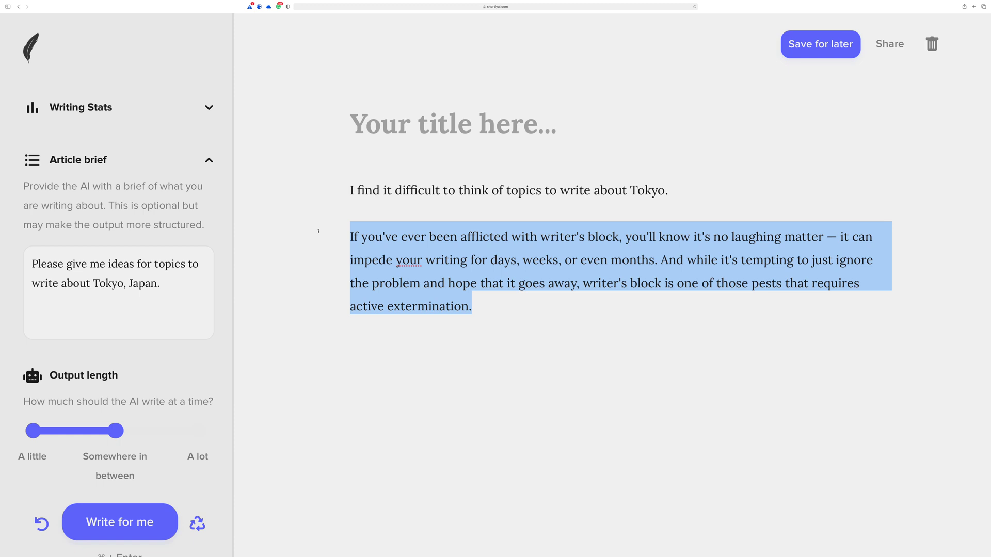
{"action": "key", "text": "BackSpace"}
{"action": "key", "text": "BackSpace"}
{"action": "key", "text": "BackSpace"}
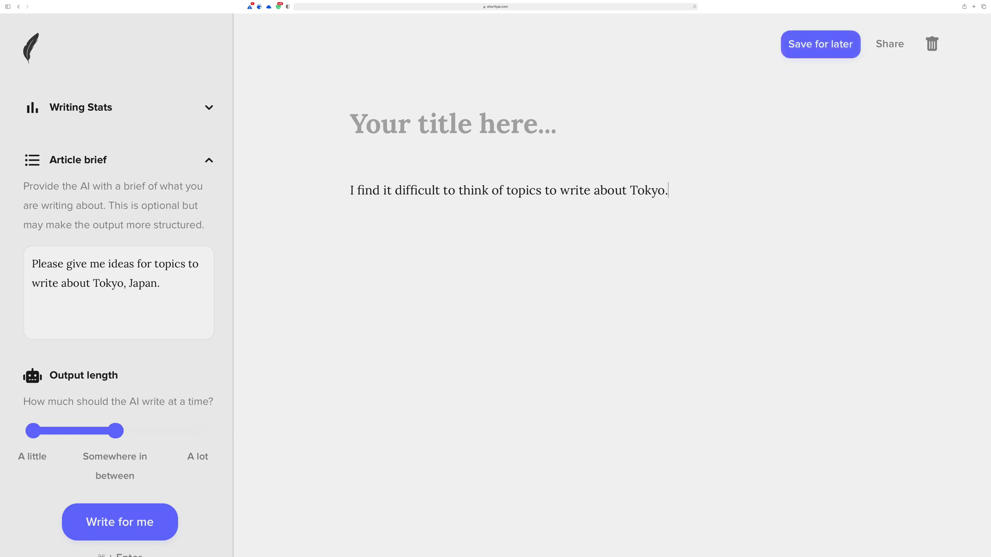
Add the sentence 'Here are five ideas for things to write about Tokyo.' below the opener
{"action": "key", "text": "Return"}
{"action": "key", "text": "Return"}
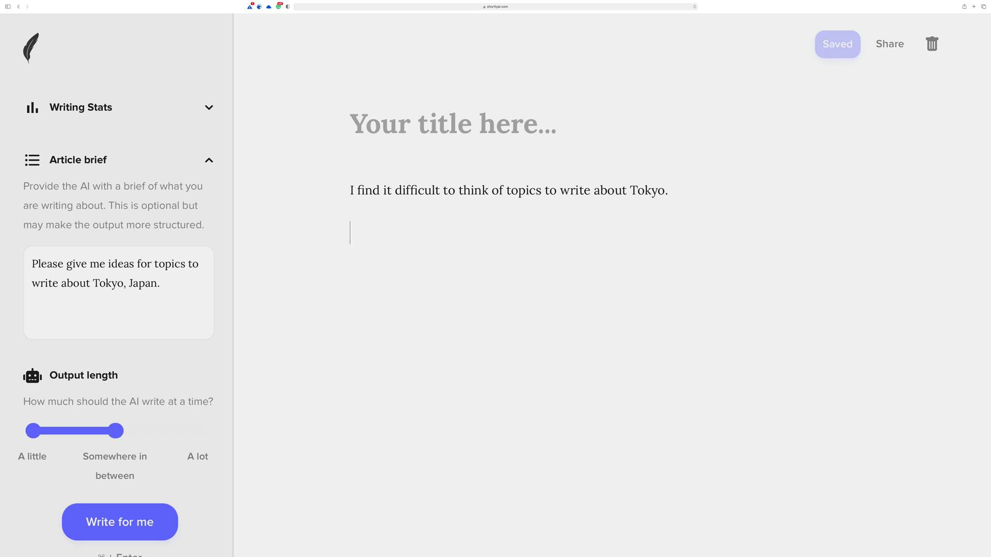
{"action": "type", "text": "H"}
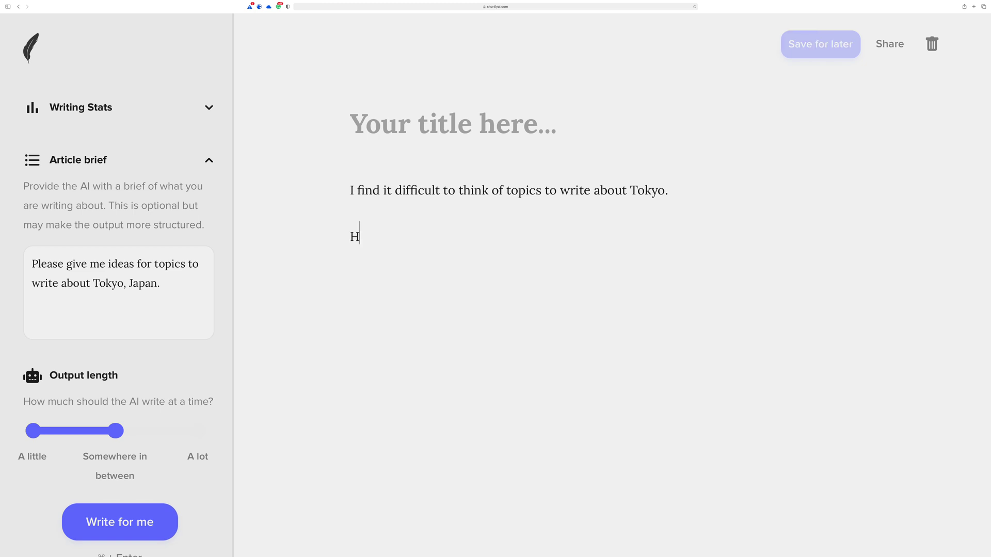
{"action": "type", "text": "ere are some ideas for "}
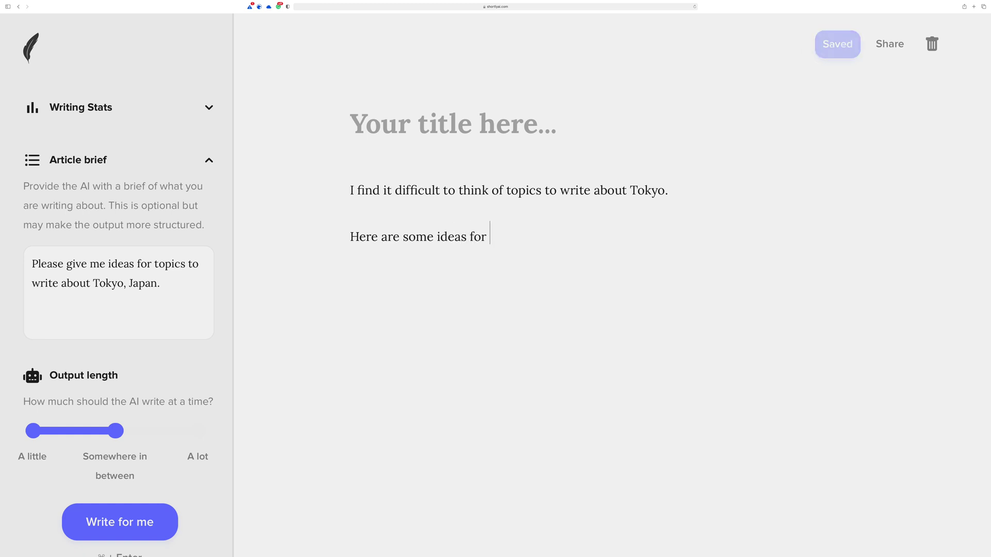
{"action": "type", "text": "things to write abou"}
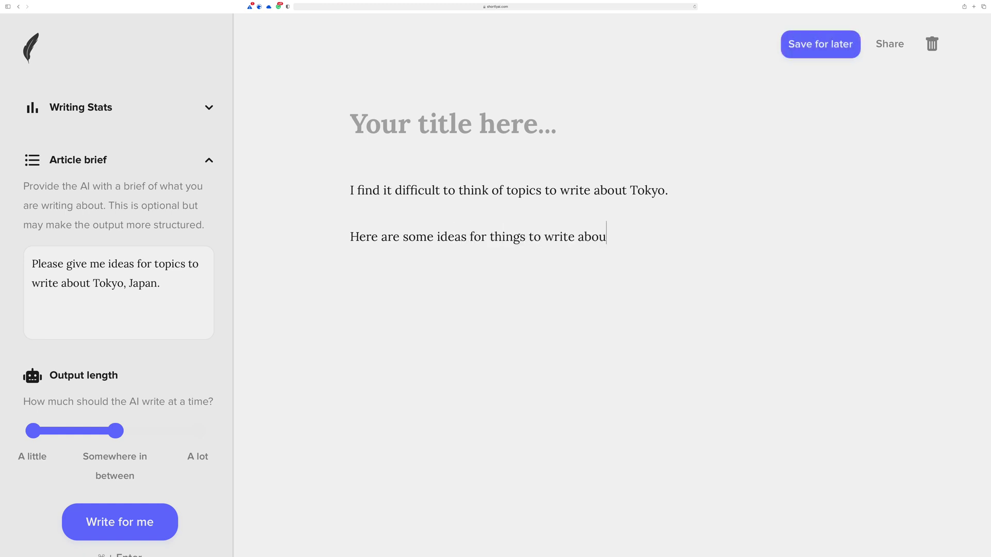
{"action": "type", "text": "t Tokyo."}
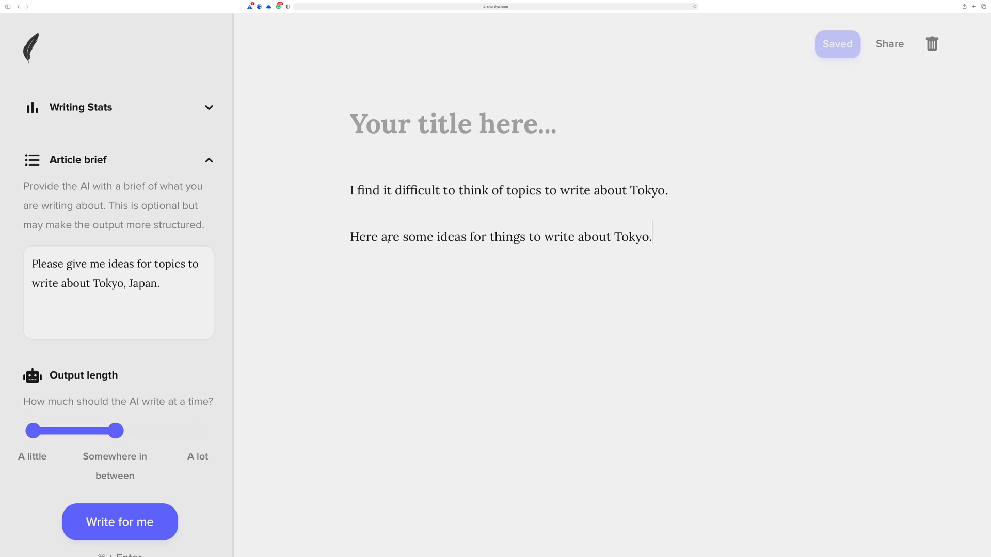
{"action": "double_click", "coordinate": [422, 236]}
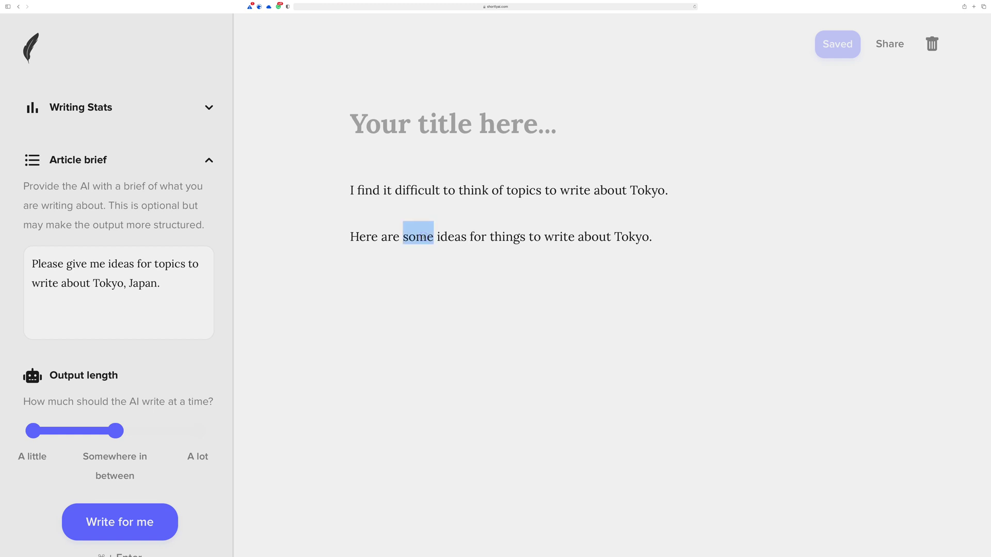
{"action": "type", "text": "five"}
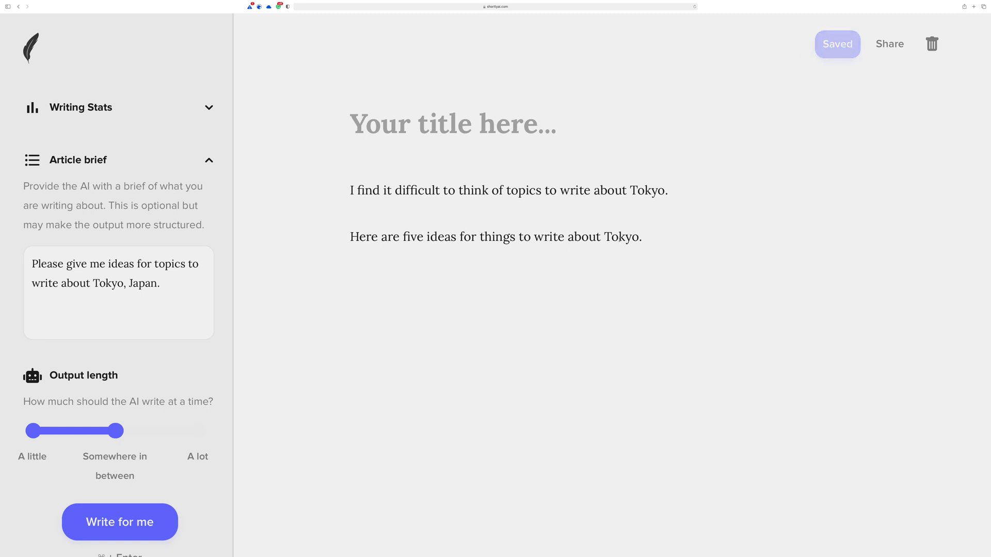
{"action": "left_click", "coordinate": [650, 237]}
Fix the sentence ending, start a '1.' line and have the AI continue the numbered list
{"action": "key", "text": "BackSpace"}
{"action": "key", "text": "BackSpace"}
{"action": "type", "text": "-"}
{"action": "key", "text": "BackSpace"}
{"action": "key", "text": "Return"}
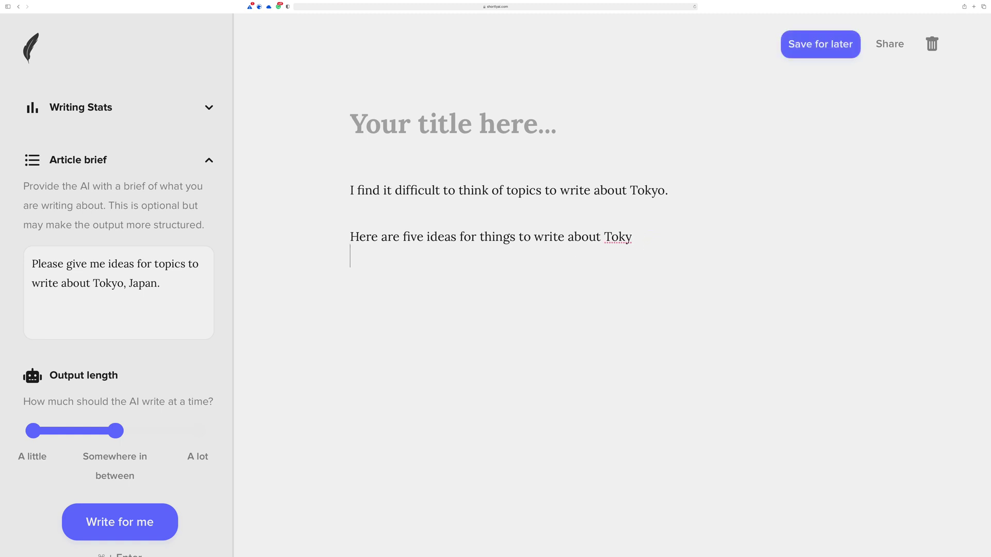
{"action": "type", "text": "o"}
{"action": "key", "text": "BackSpace"}
{"action": "key", "text": "BackSpace"}
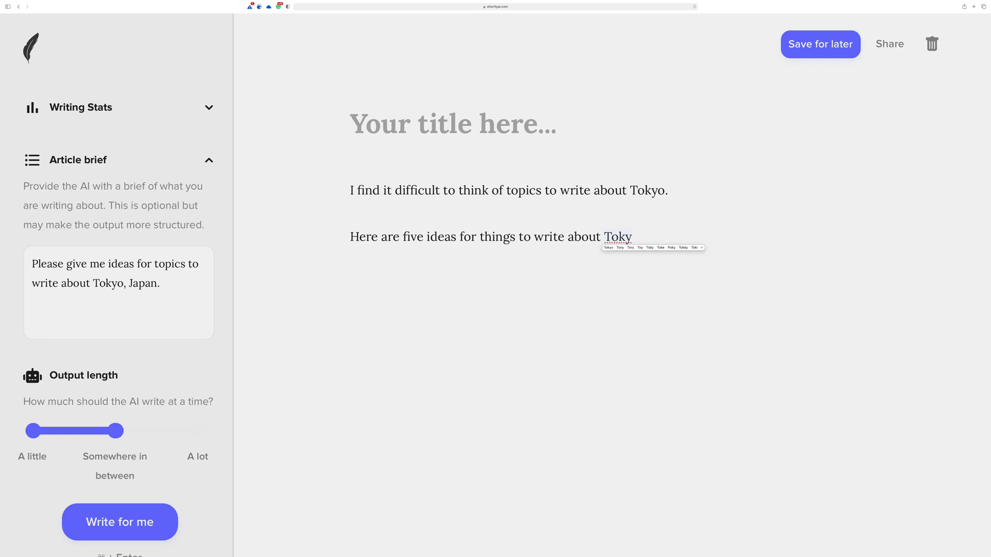
{"action": "type", "text": "o."}
{"action": "key", "text": "Return"}
{"action": "type", "text": "1."}
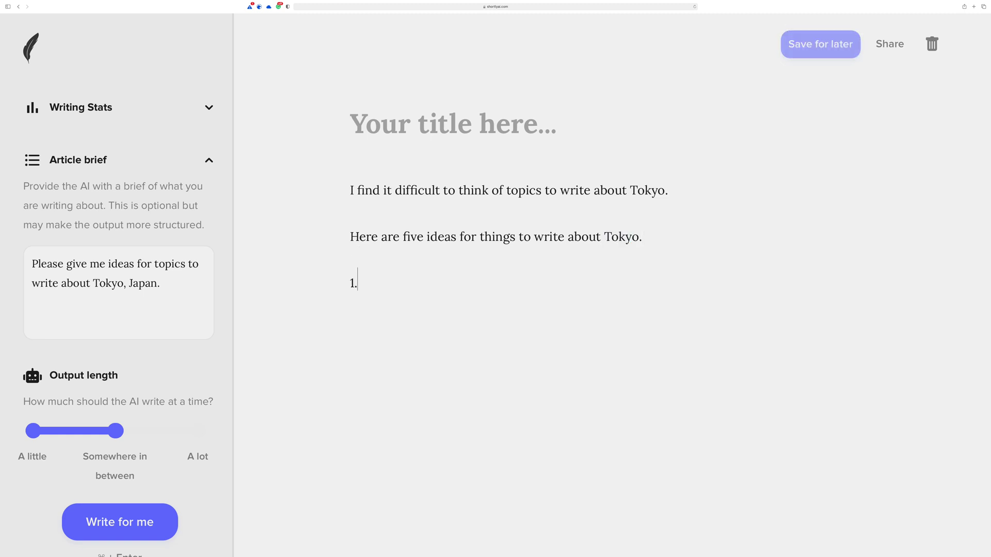
{"action": "key", "text": "super+Return"}
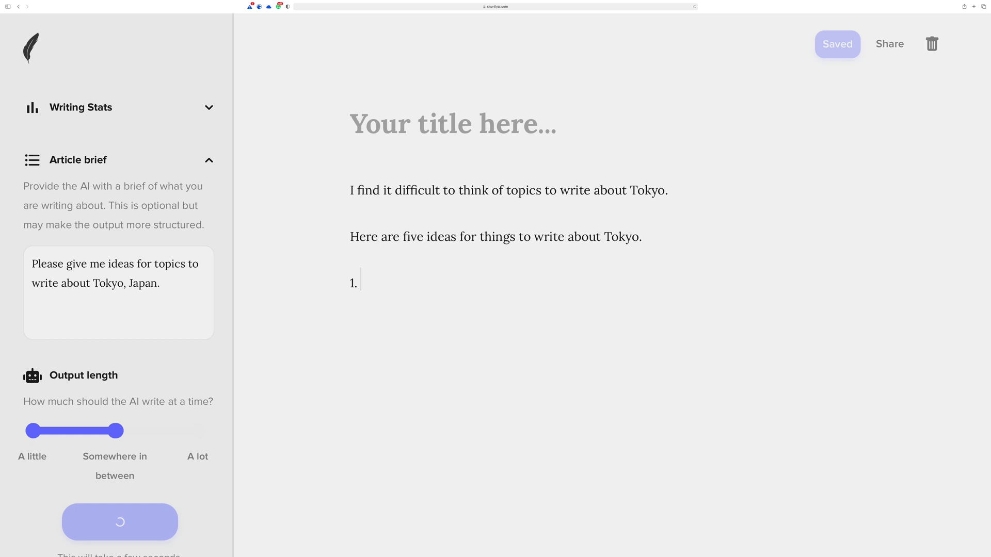